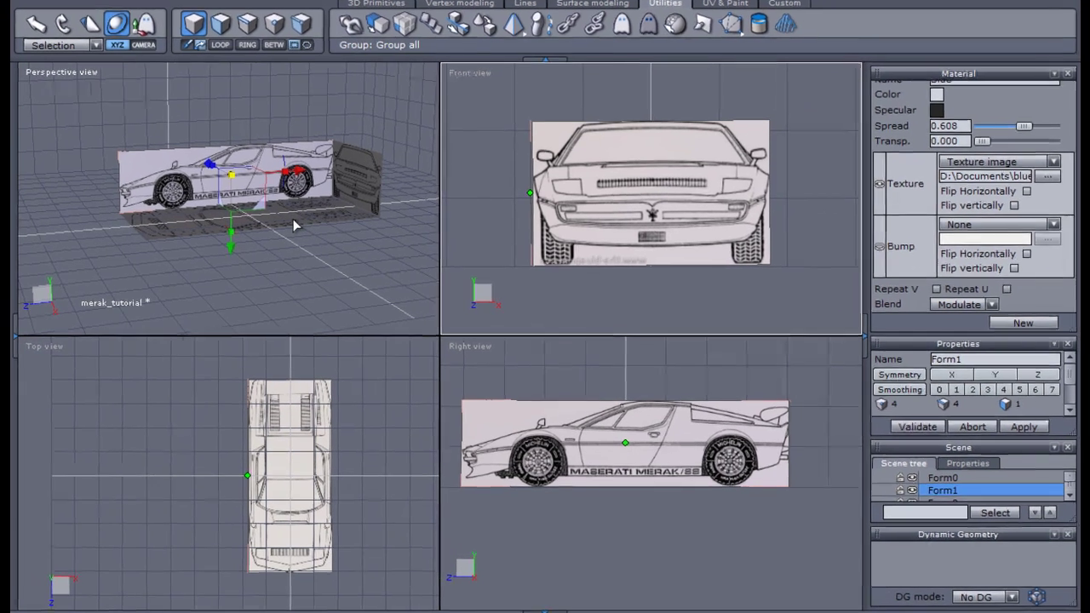
- Select the three blueprint planes together and group them into Group4
shift+click(315, 228)
shift+click(346, 180)
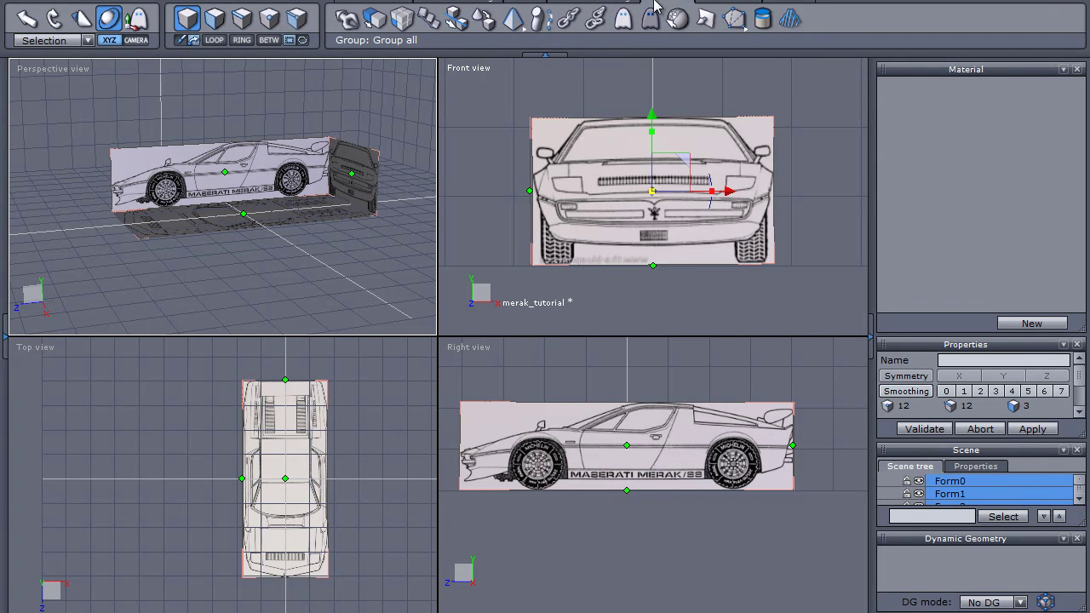
click(568, 21)
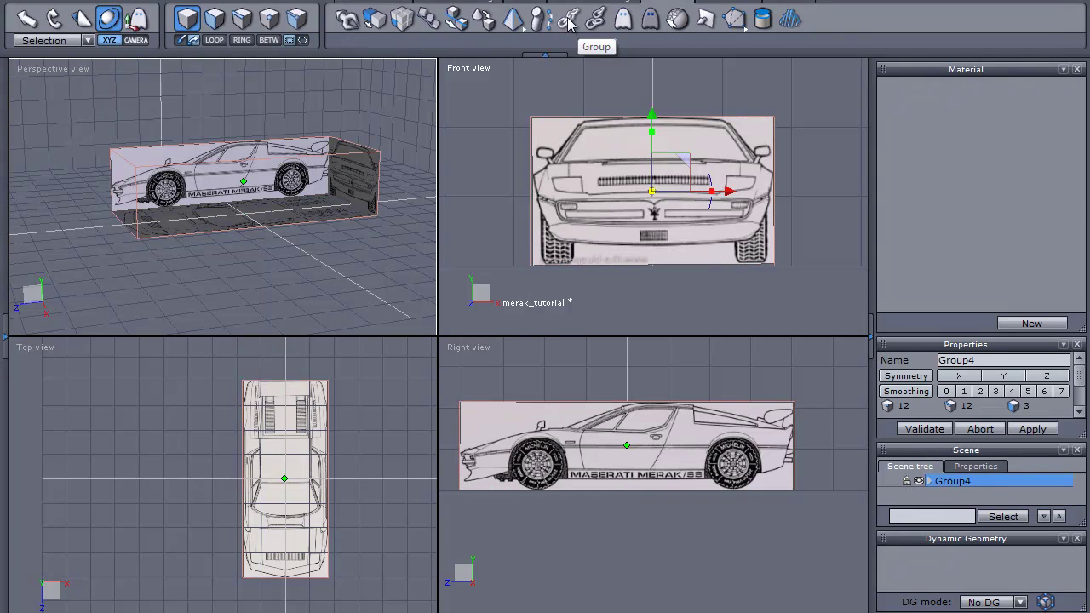
- Toggle Group4's visibility, rename it 'Blueprint Group', then lock and unlock it
click(919, 482)
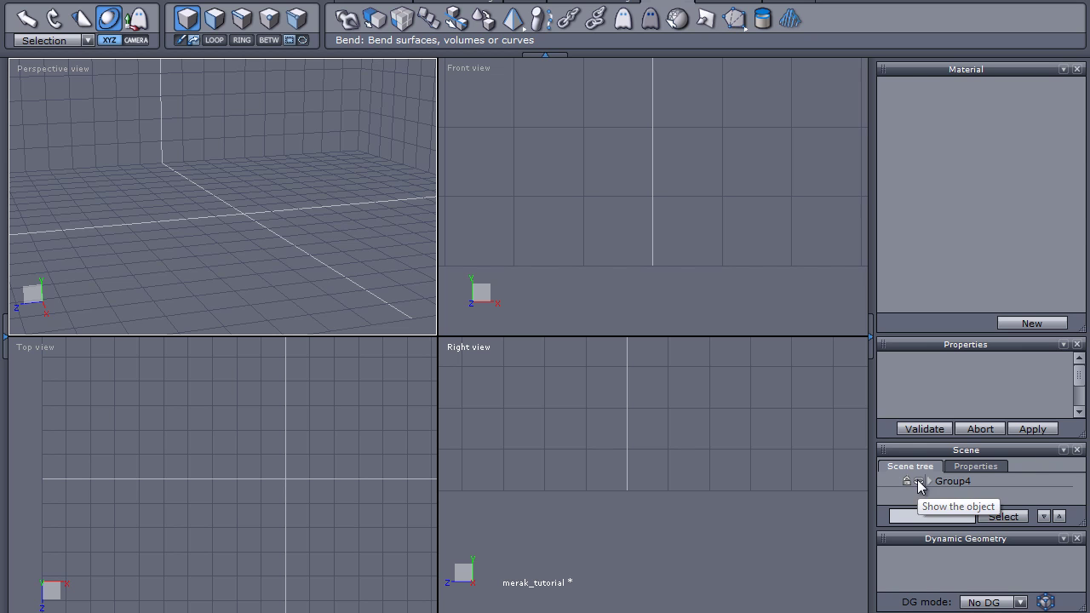
click(919, 482)
click(946, 480)
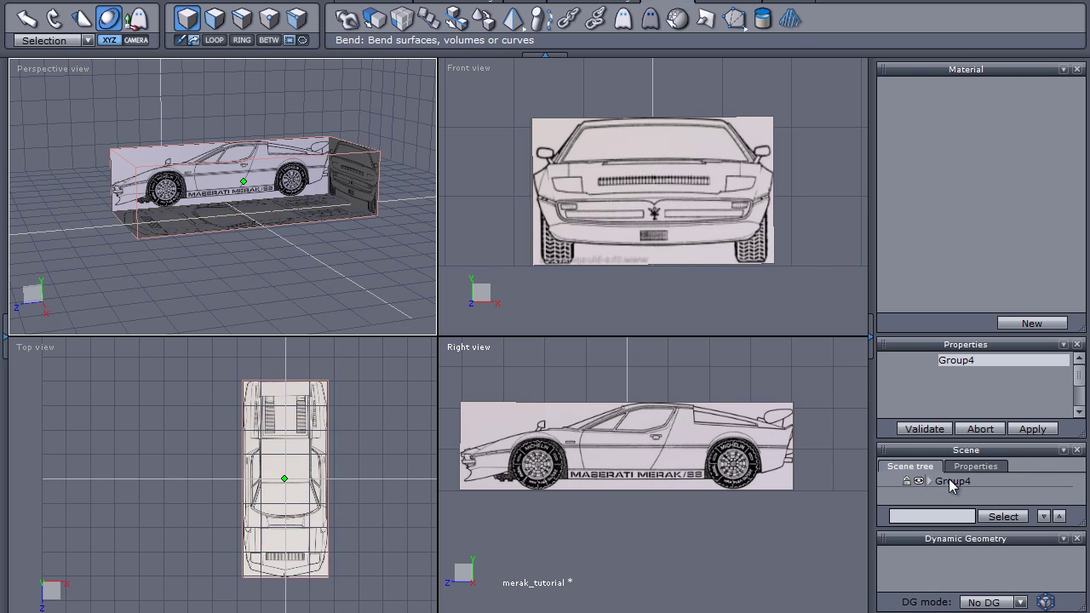
double_click(985, 360)
text(B)
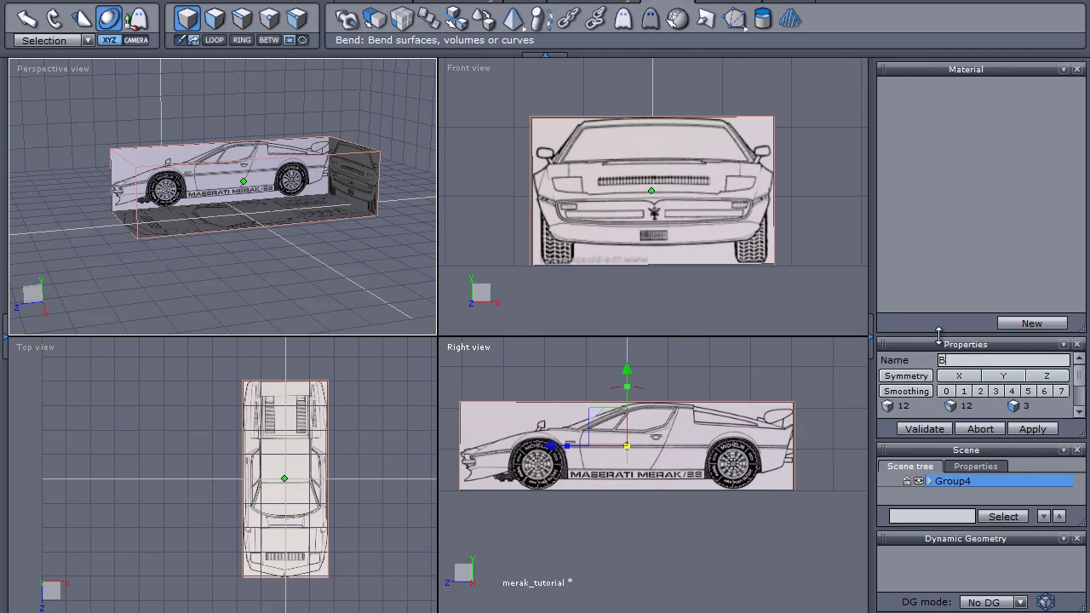
text(lueprint Group)
key(Return)
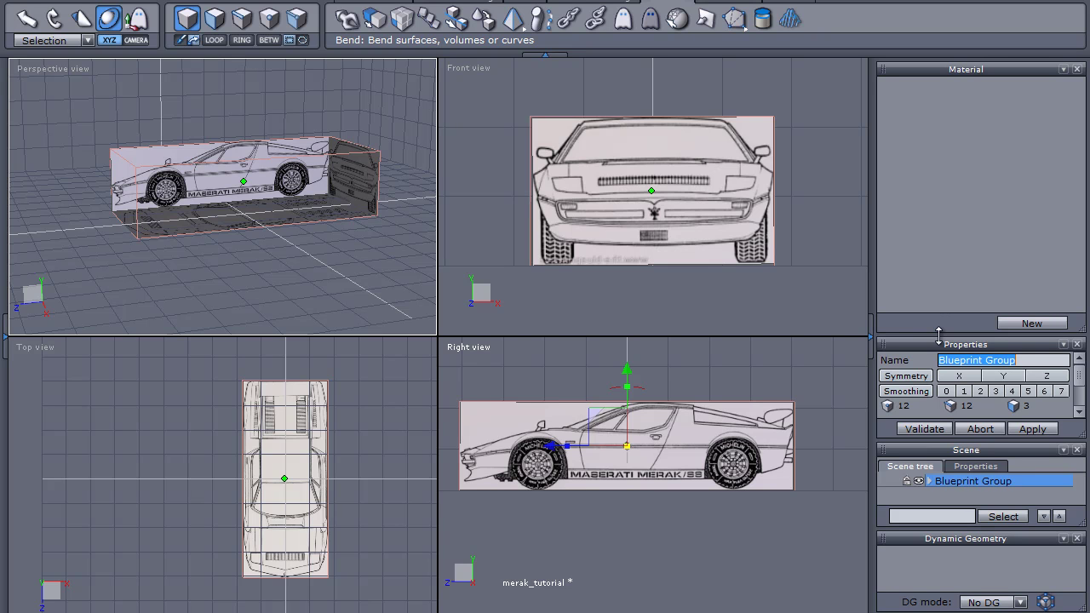
click(907, 482)
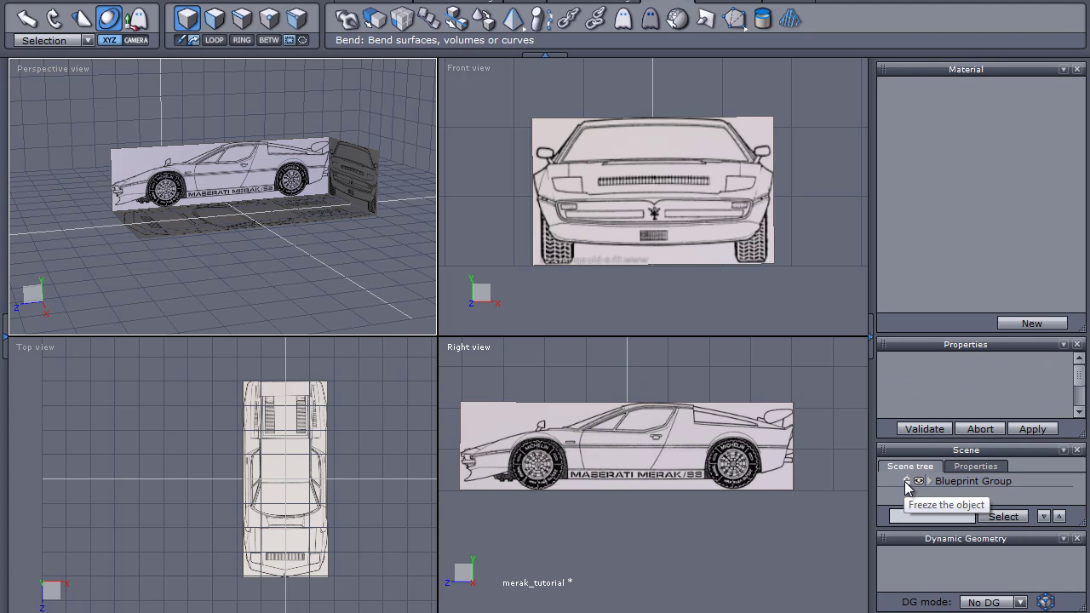
click(905, 482)
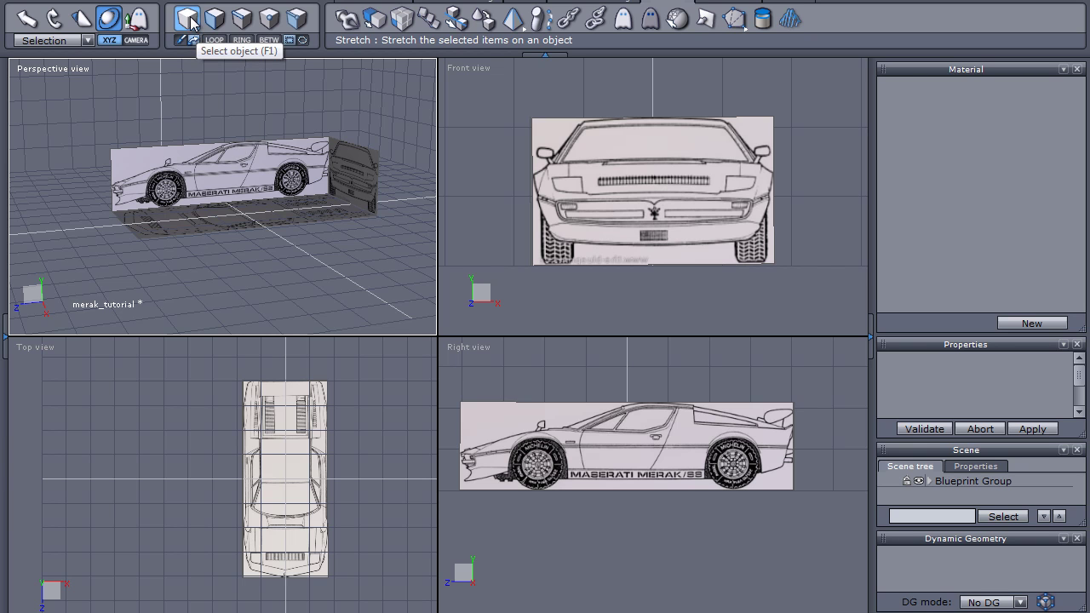
click(286, 416)
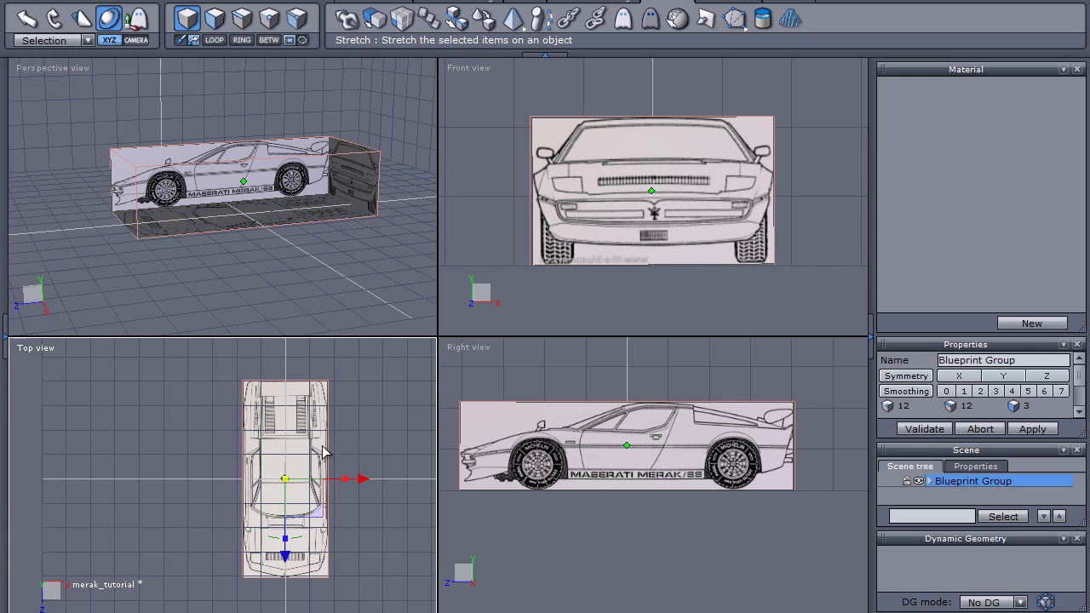
drag(286, 417, 309, 453)
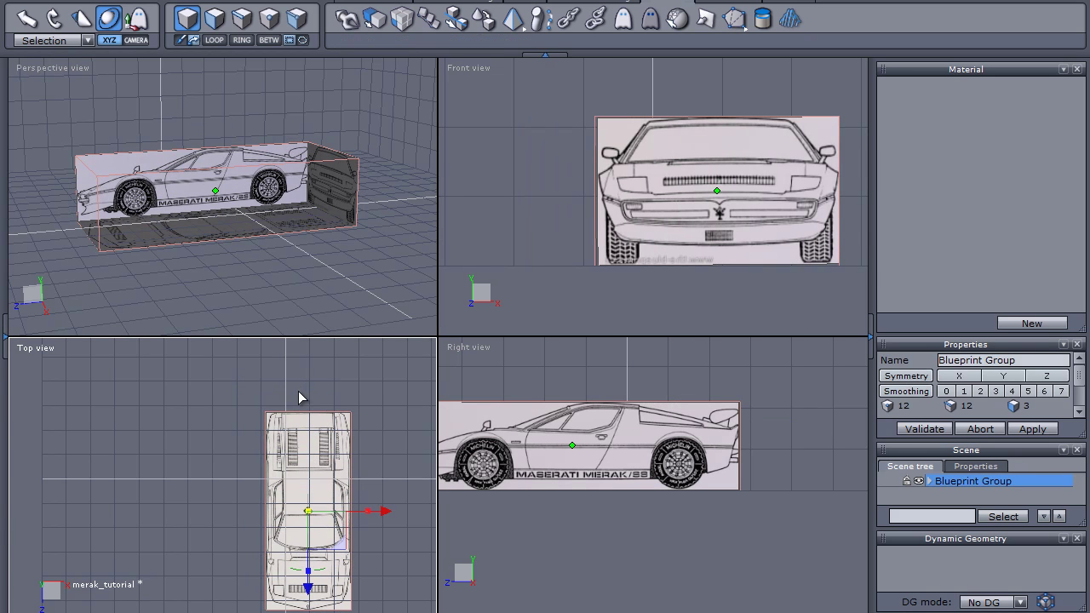
click(65, 3)
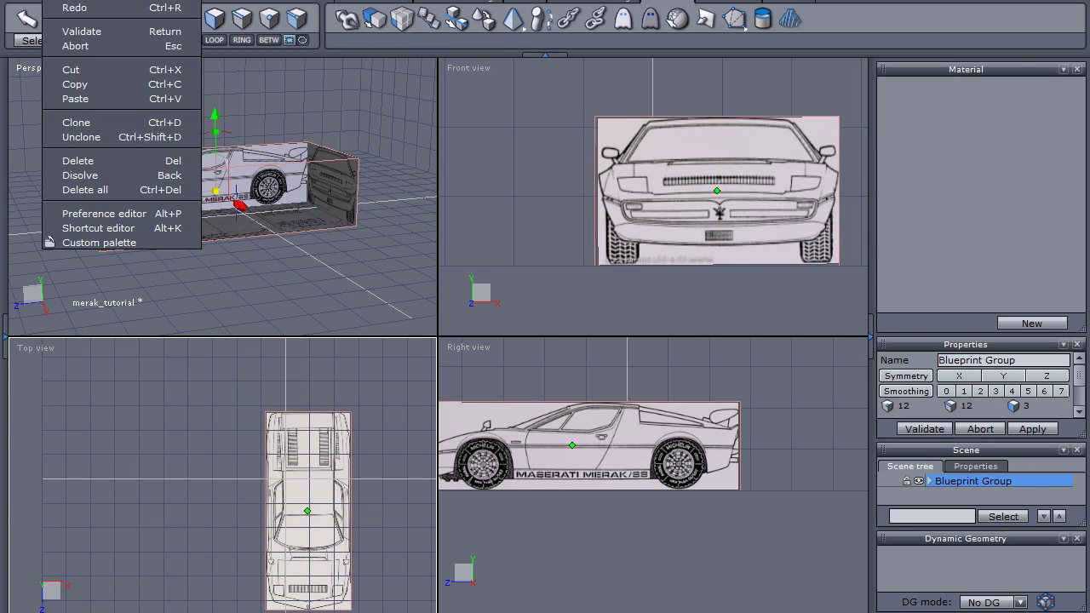
click(70, 7)
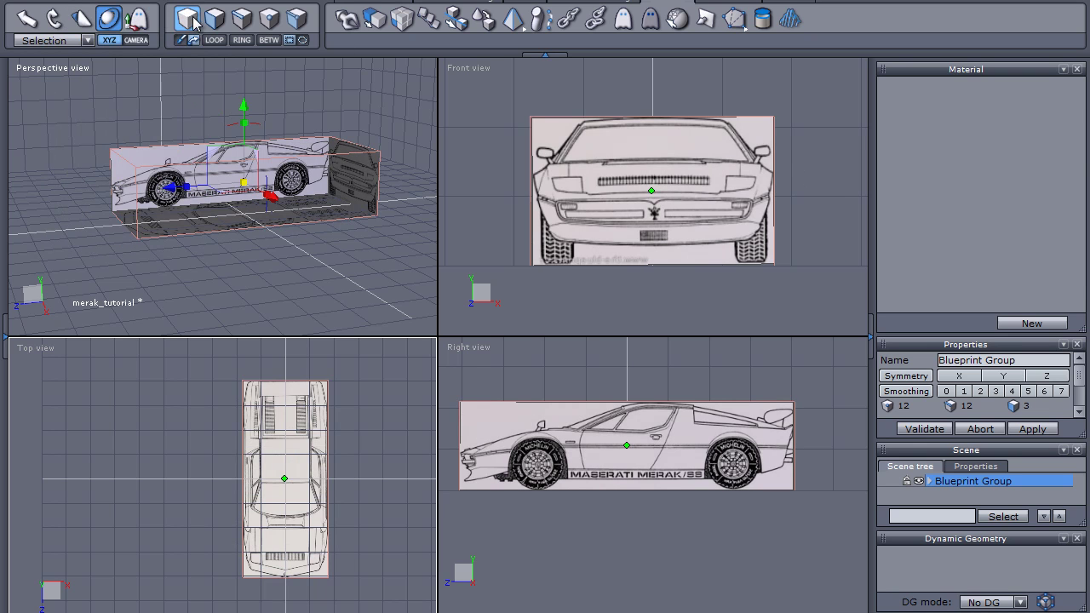
- Create a cube in Top view, centred on the car and as wide as it
click(362, 2)
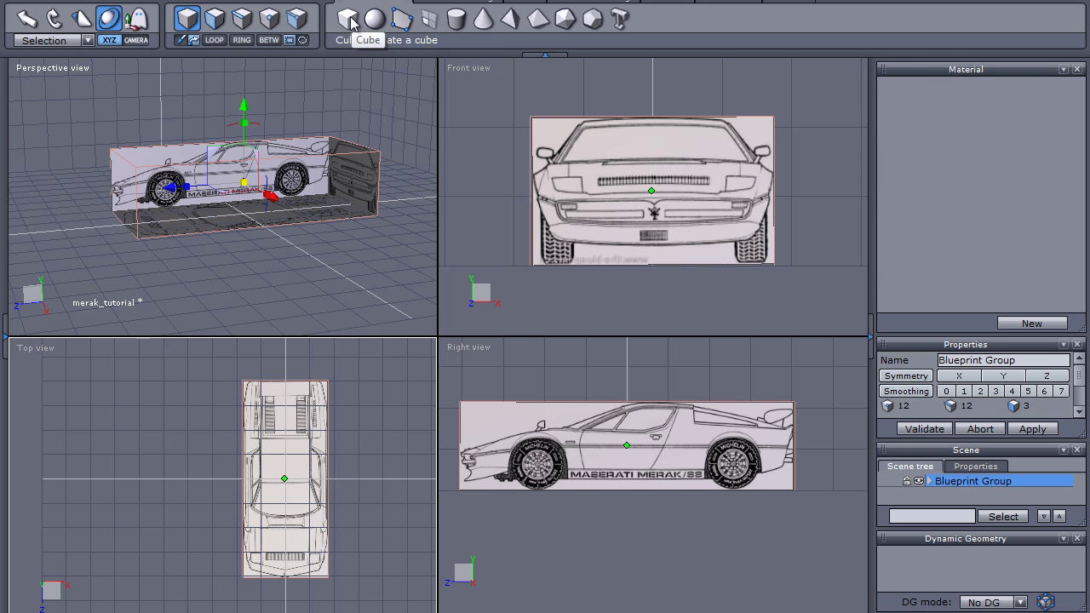
click(351, 23)
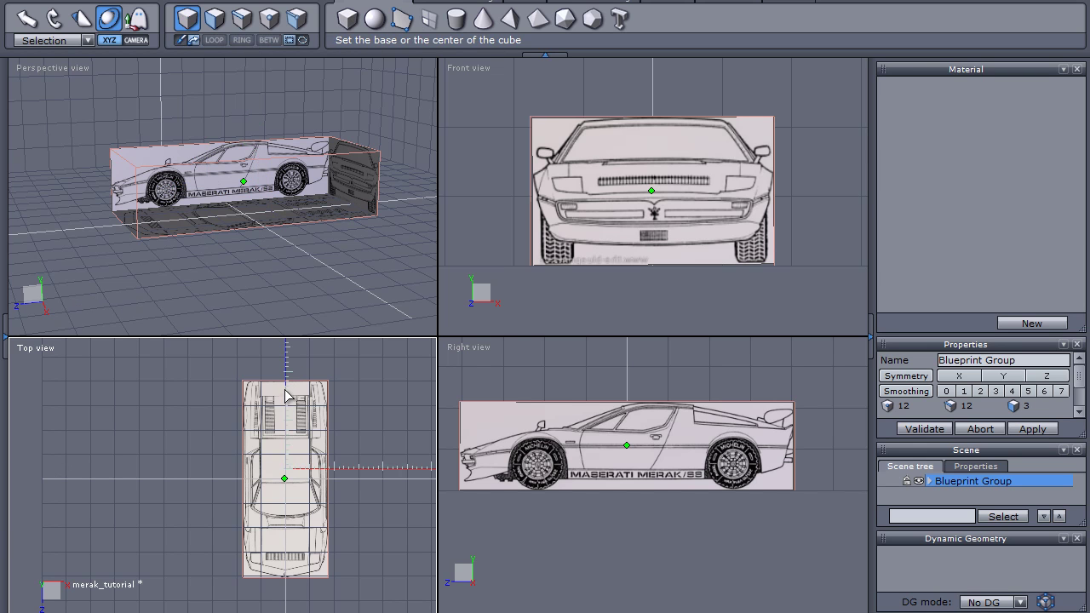
click(285, 432)
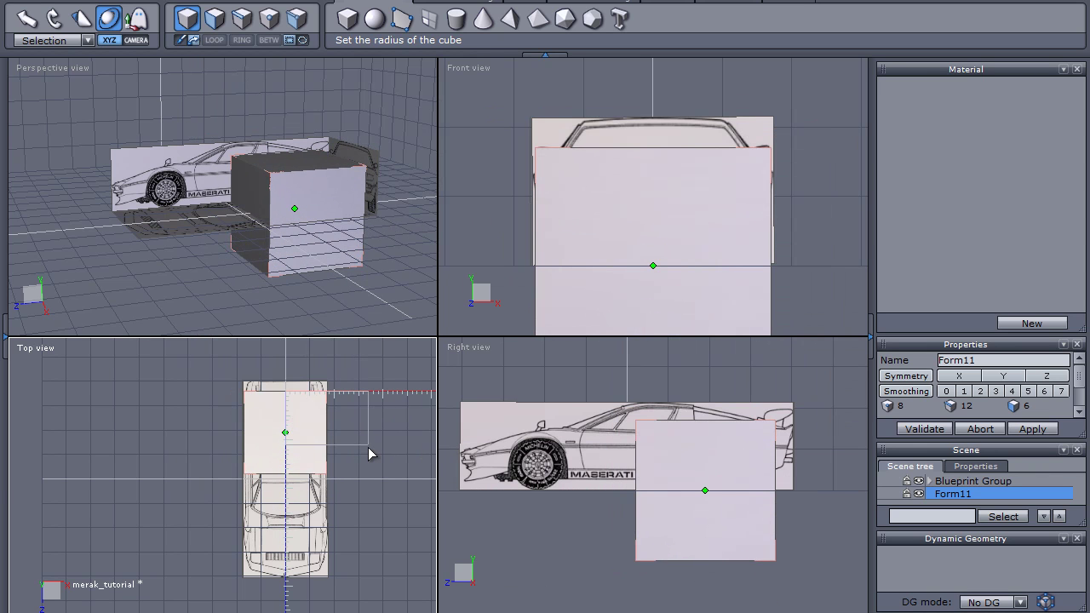
click(372, 451)
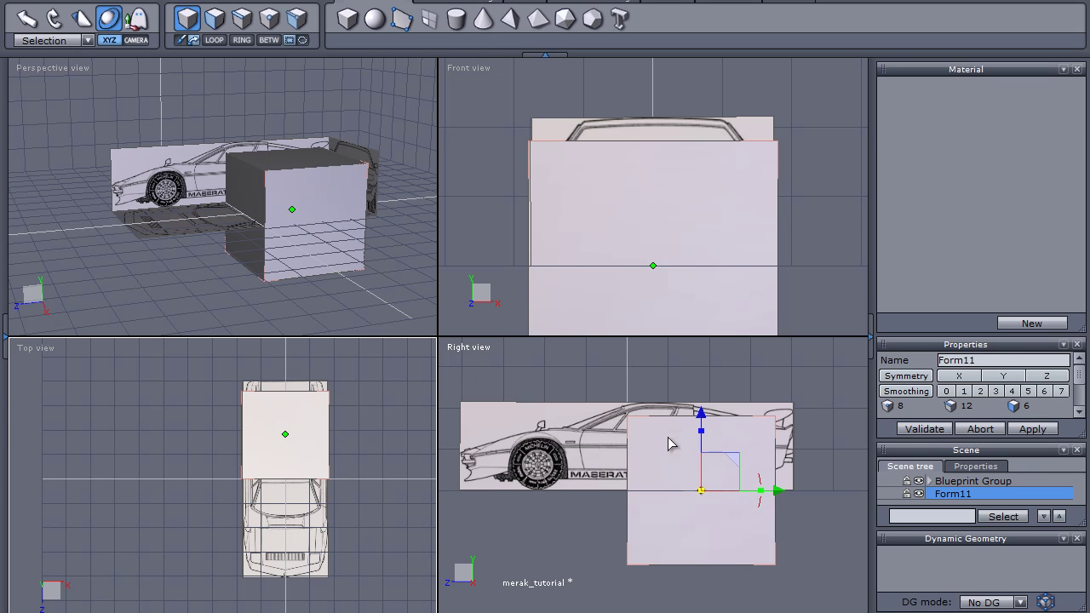
- In Perspective view, raise the cube and shift it back toward the car's rear
click(293, 109)
drag(294, 109, 296, 79)
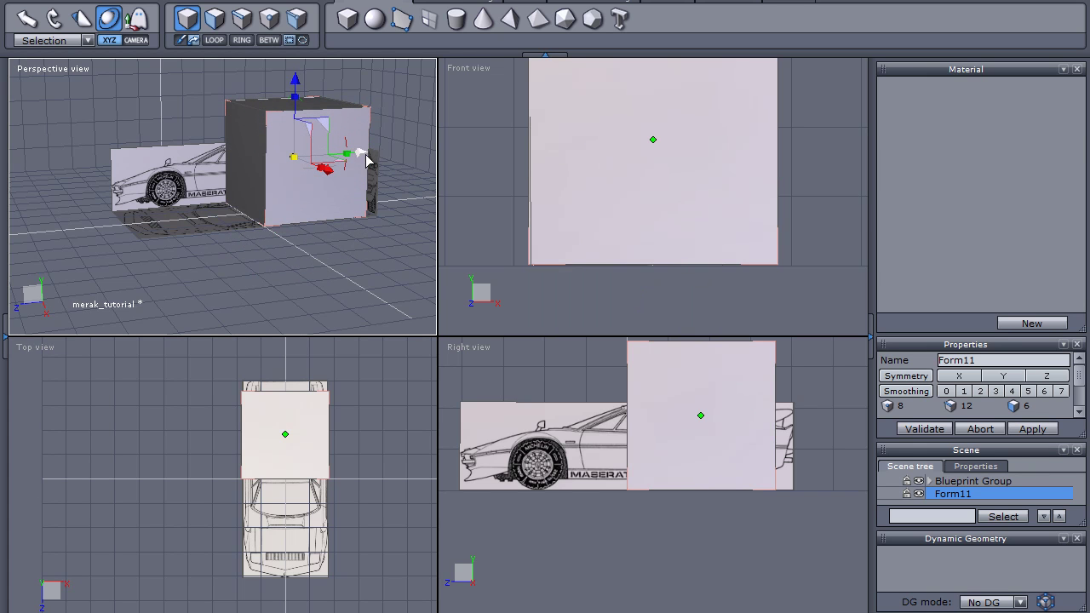
drag(366, 158, 375, 158)
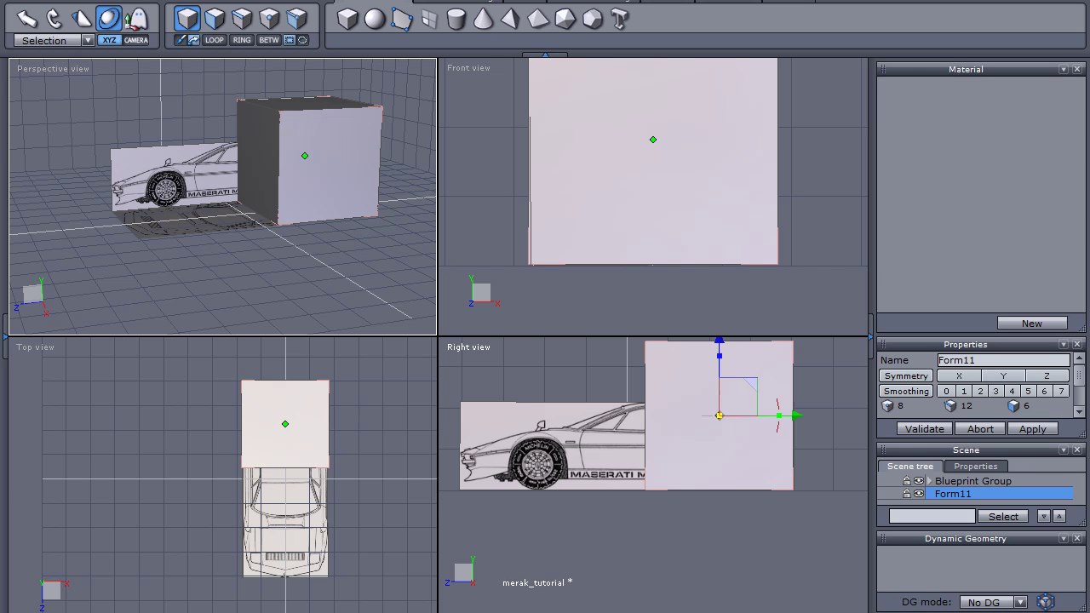
mouse_move(346, 269)
right_down()
mouse_move(345, 301)
mouse_move(343, 290)
right_up()
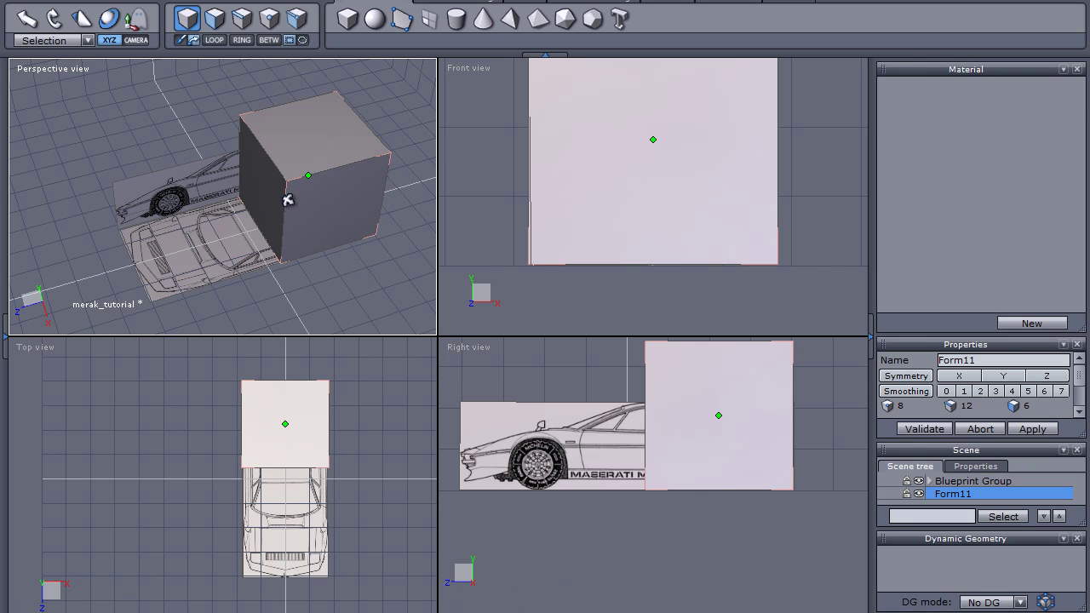
- In face mode, lower the cube's top face and stretch the box to the car's full length
click(214, 18)
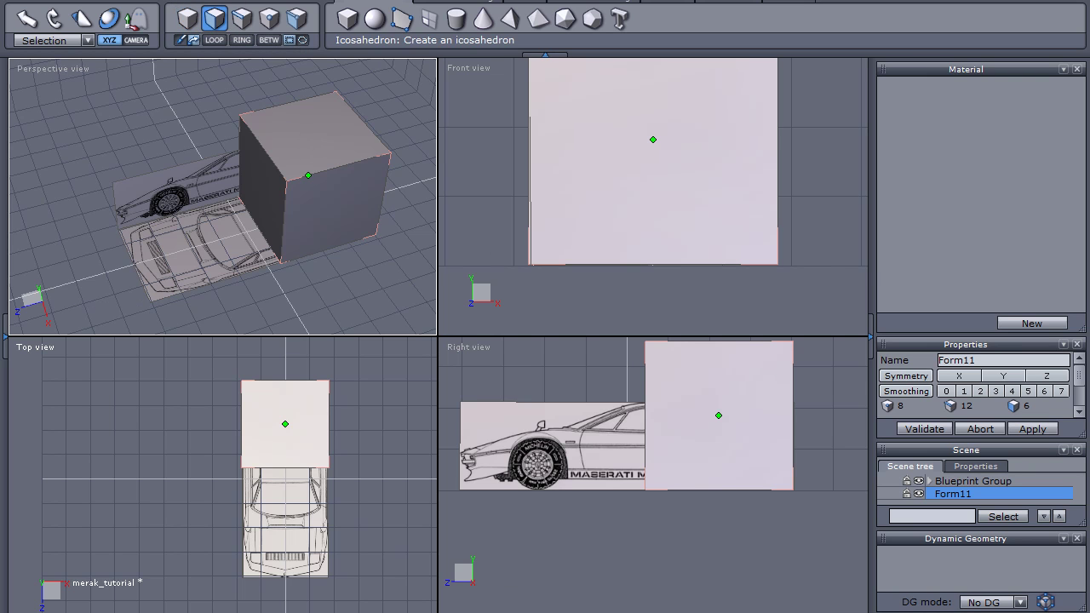
key(space)
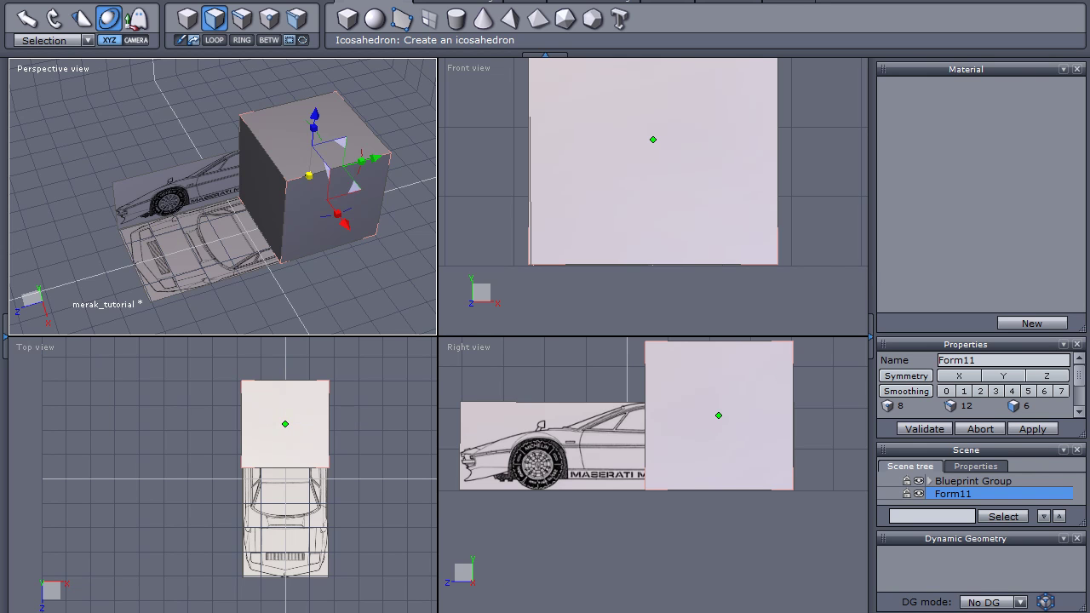
click(290, 125)
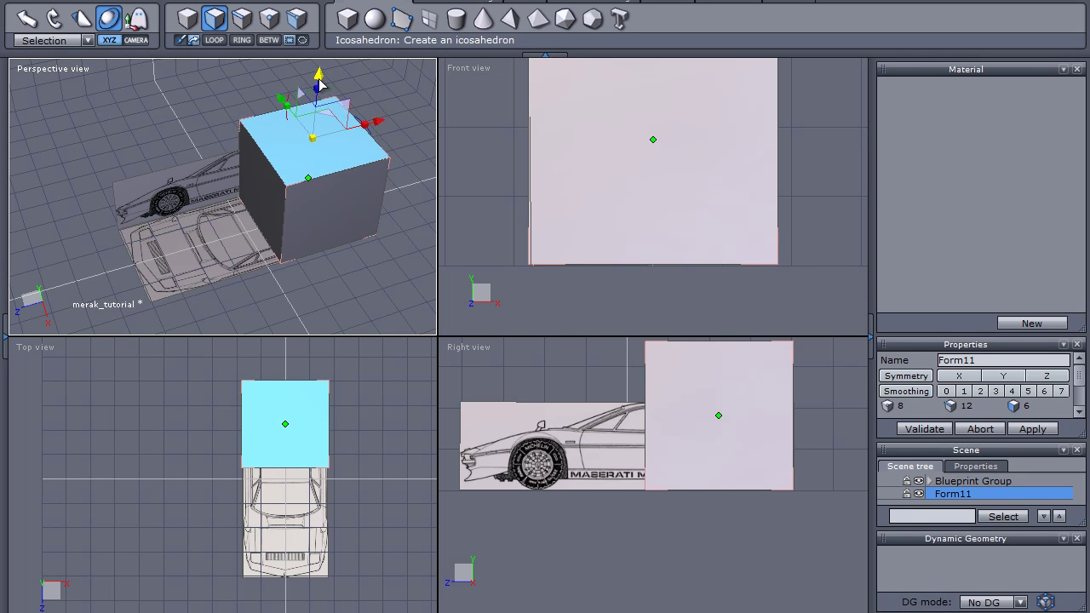
drag(319, 85, 316, 117)
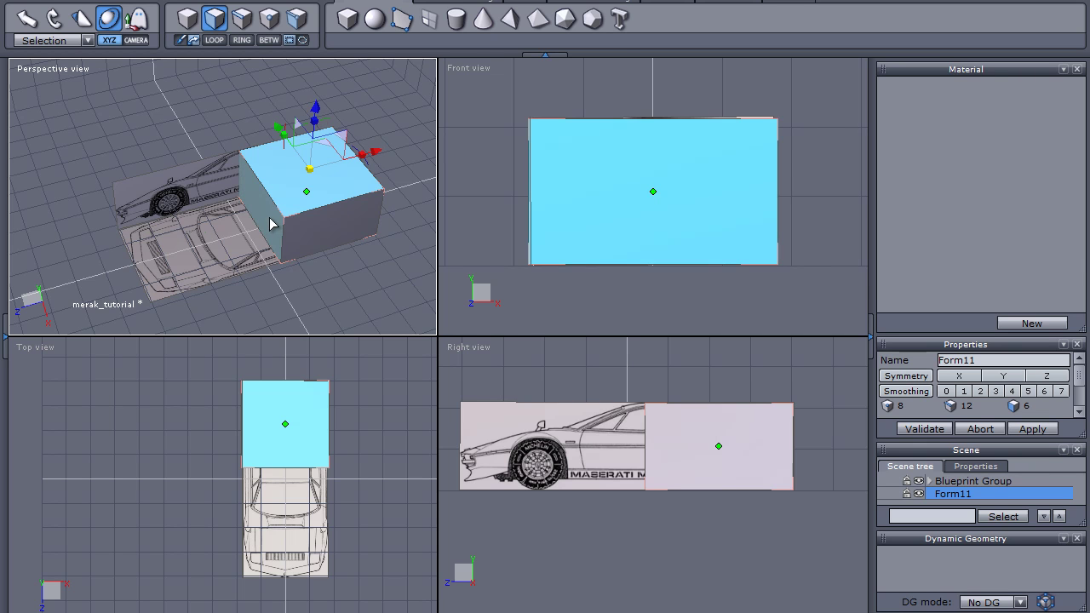
drag(188, 230, 51, 265)
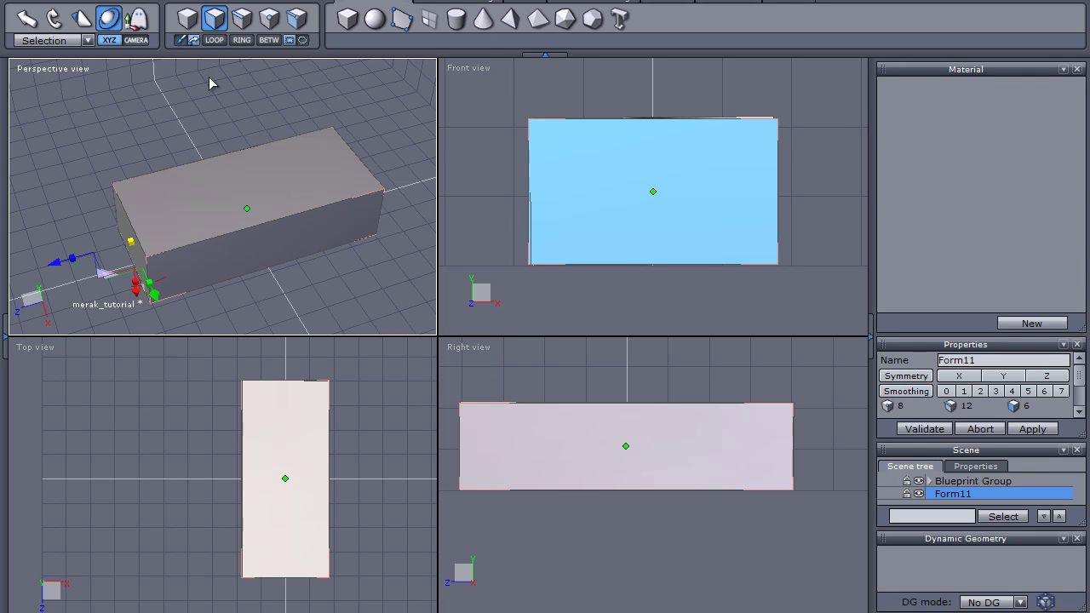
- Return to object selection, clear the selection, and select the box as a whole
click(185, 29)
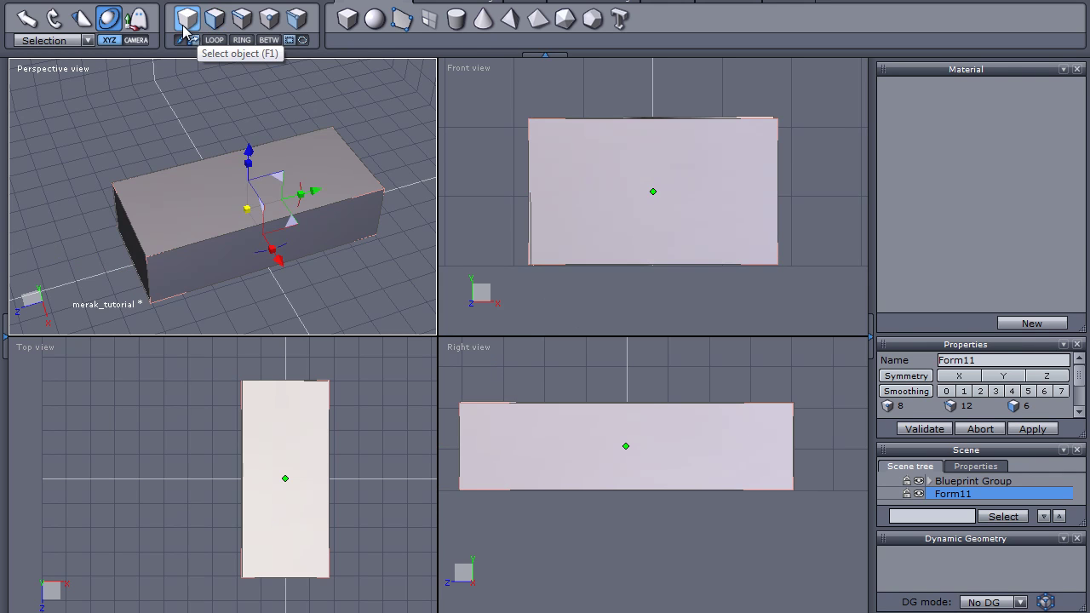
click(186, 31)
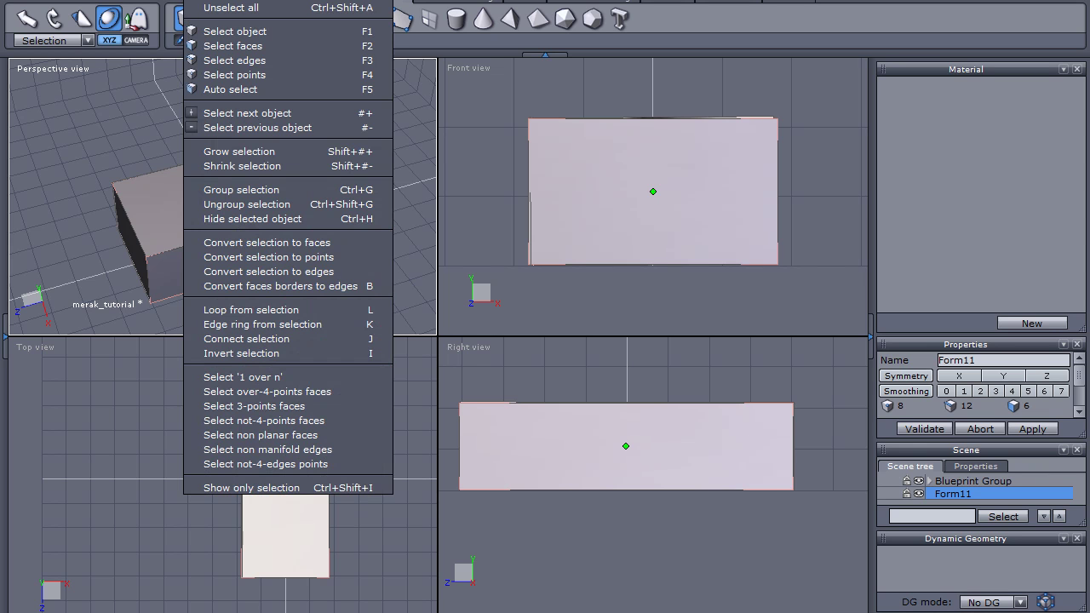
click(228, 12)
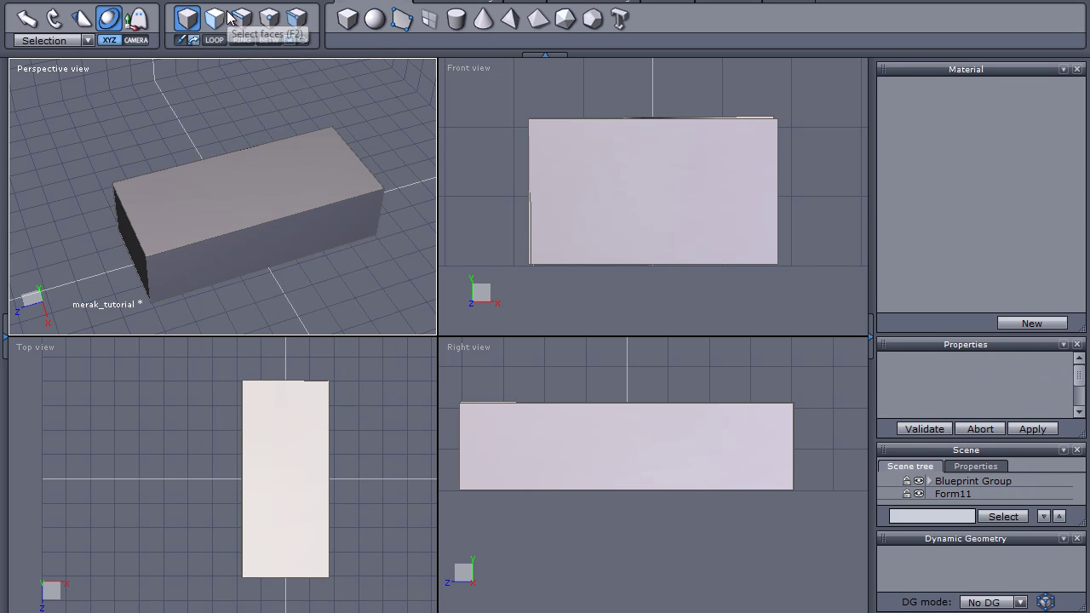
click(224, 211)
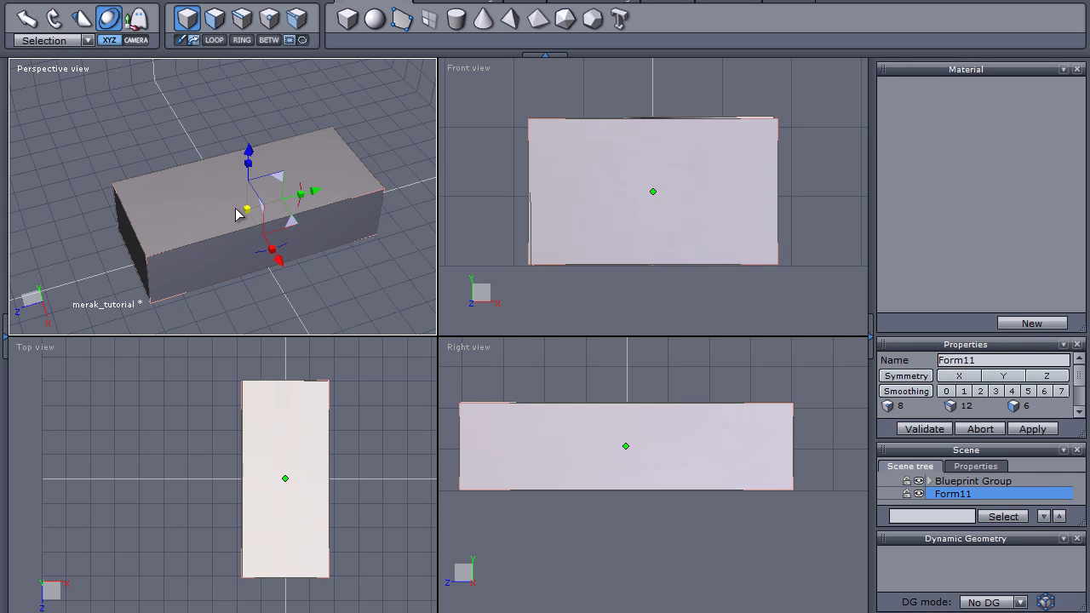
- Create a new material for the box, name it 'Body', and replace the existing Body material
mouse_move(710, 175)
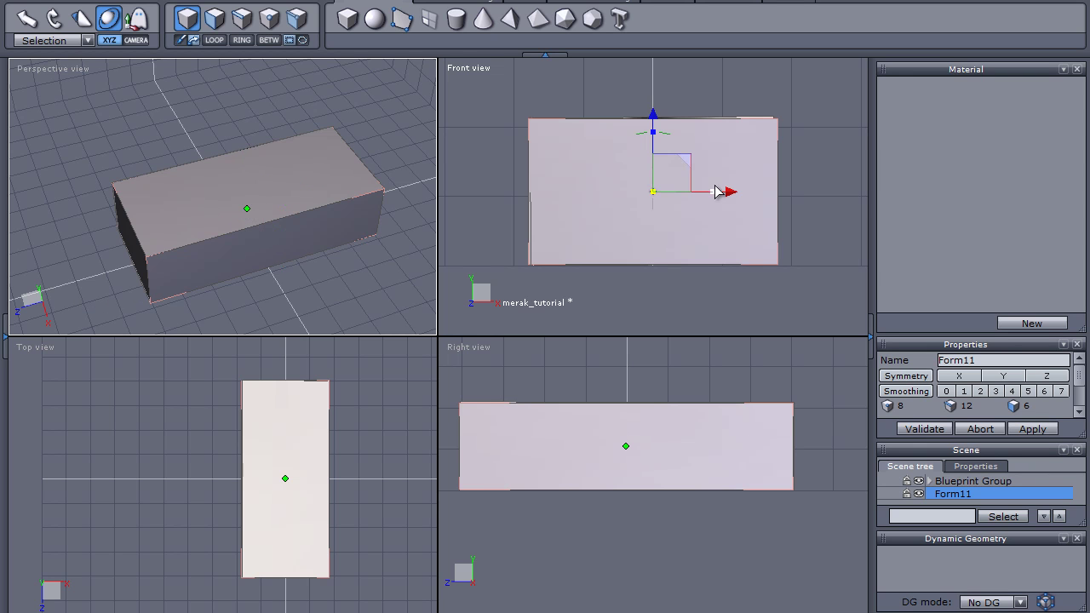
mouse_move(240, 162)
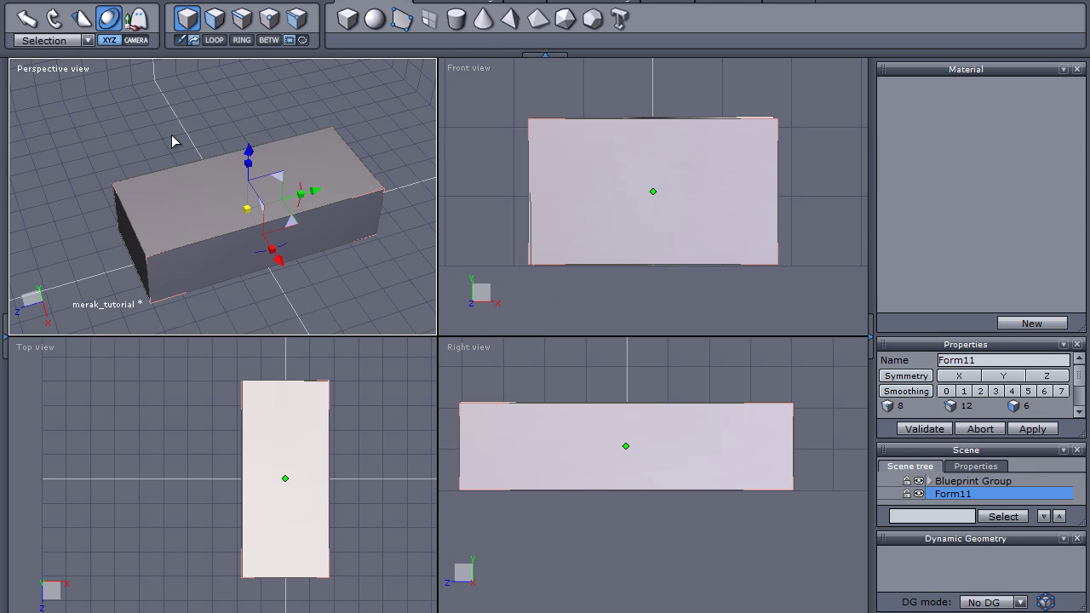
click(1018, 325)
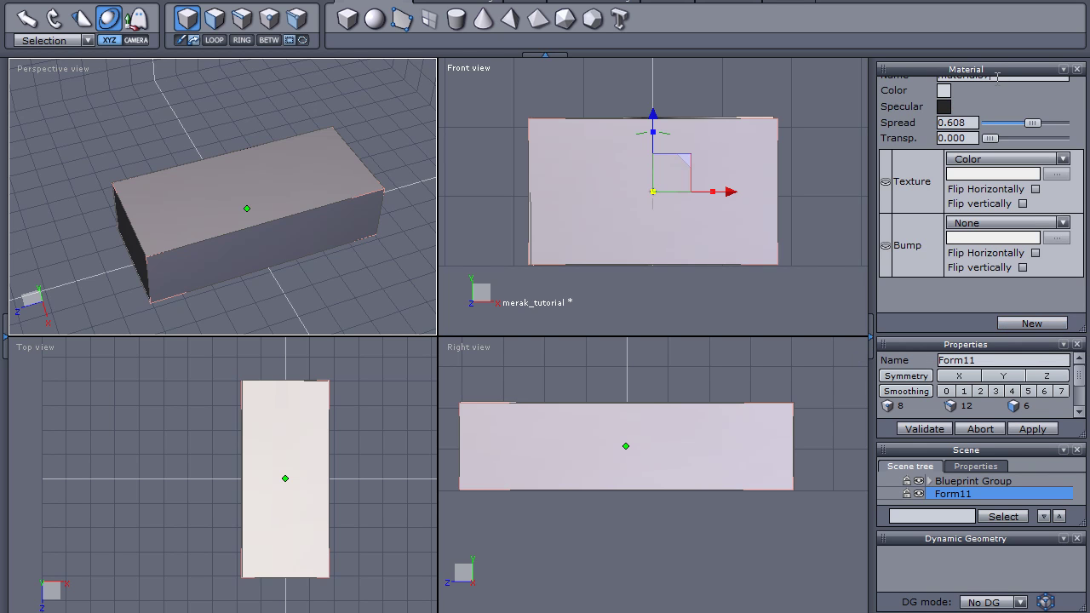
drag(989, 70, 704, 72)
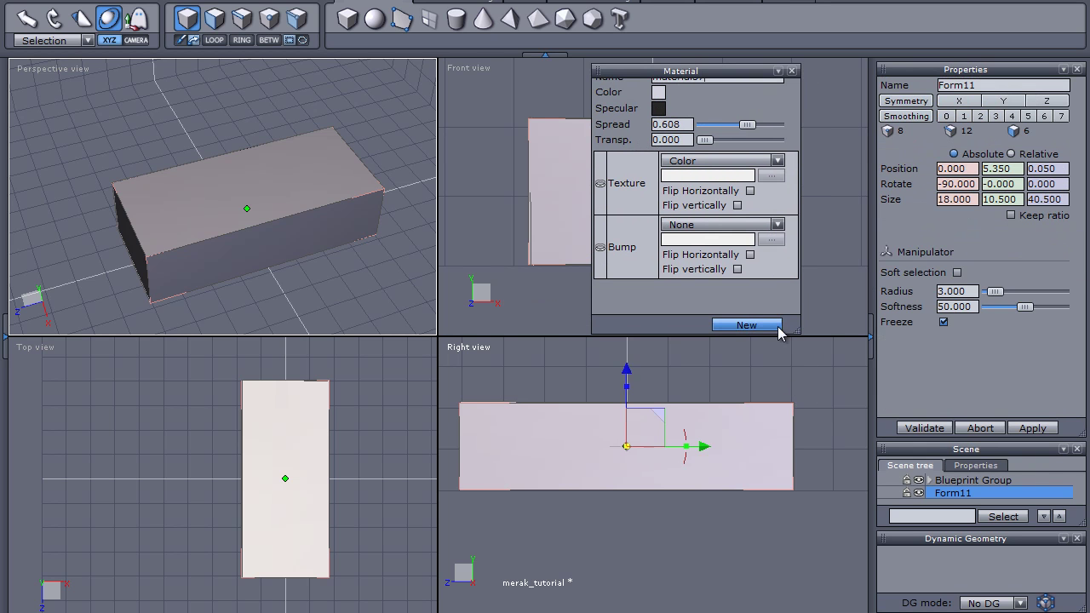
drag(792, 331, 798, 367)
double_click(706, 112)
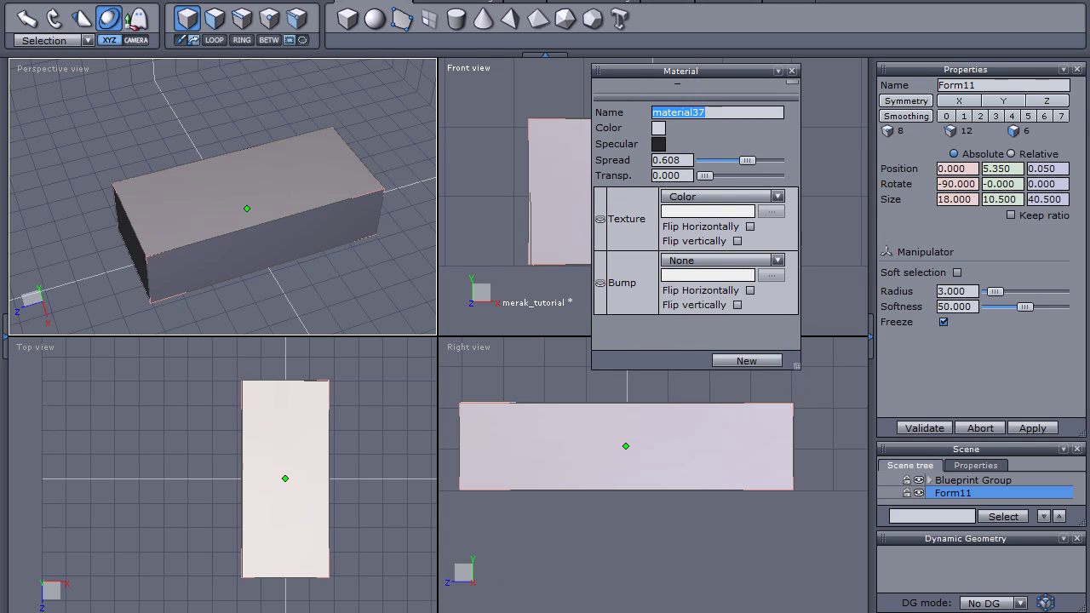
text(Body)
key(Return)
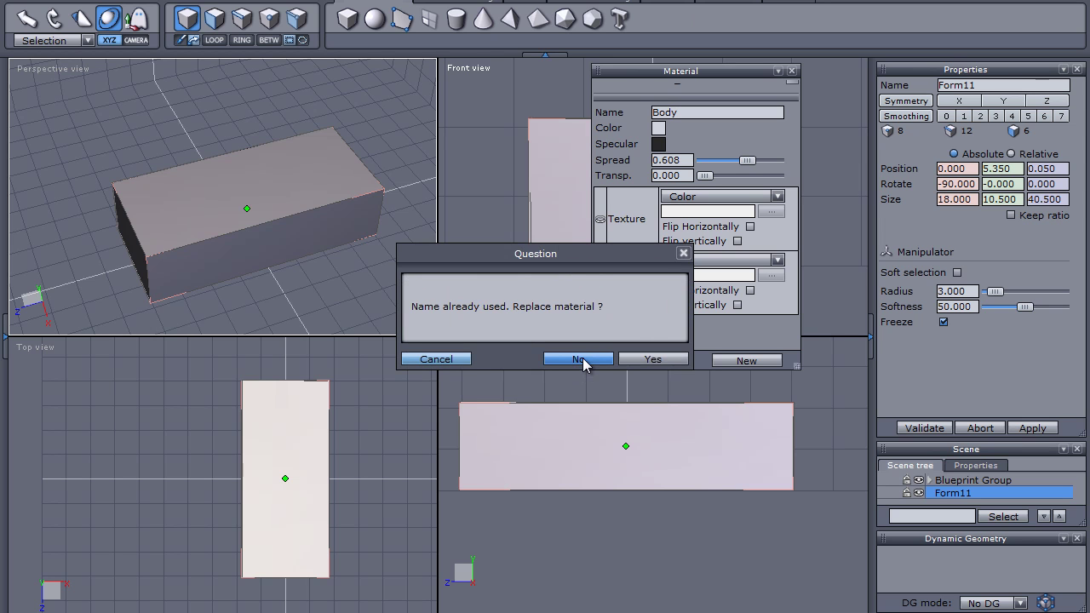
click(647, 361)
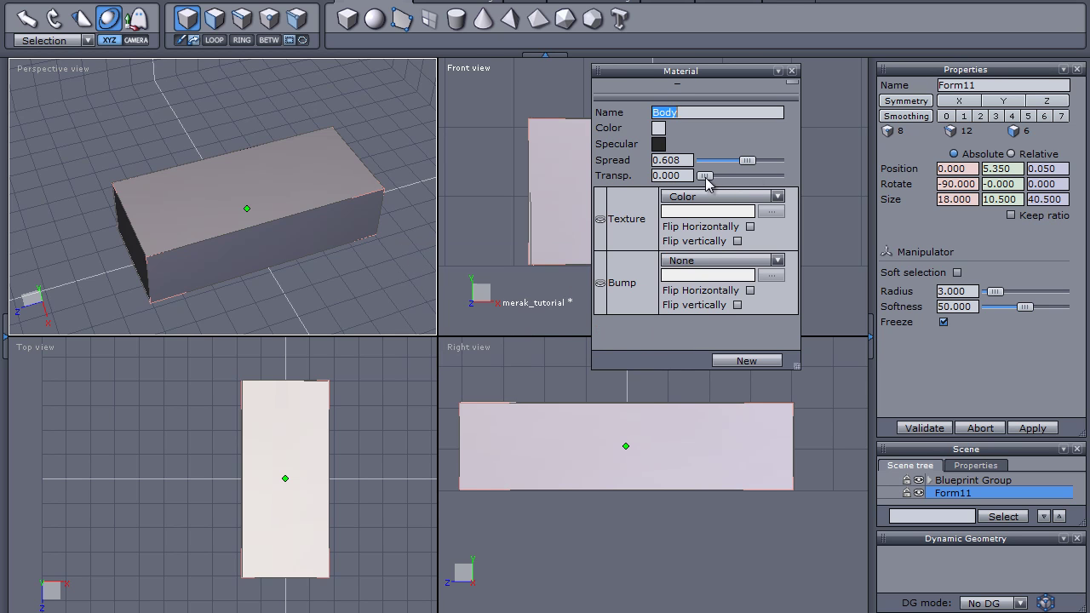
- Set the Body material's transparency to about 0.566 and dock the Material panel above Properties
drag(706, 177, 745, 184)
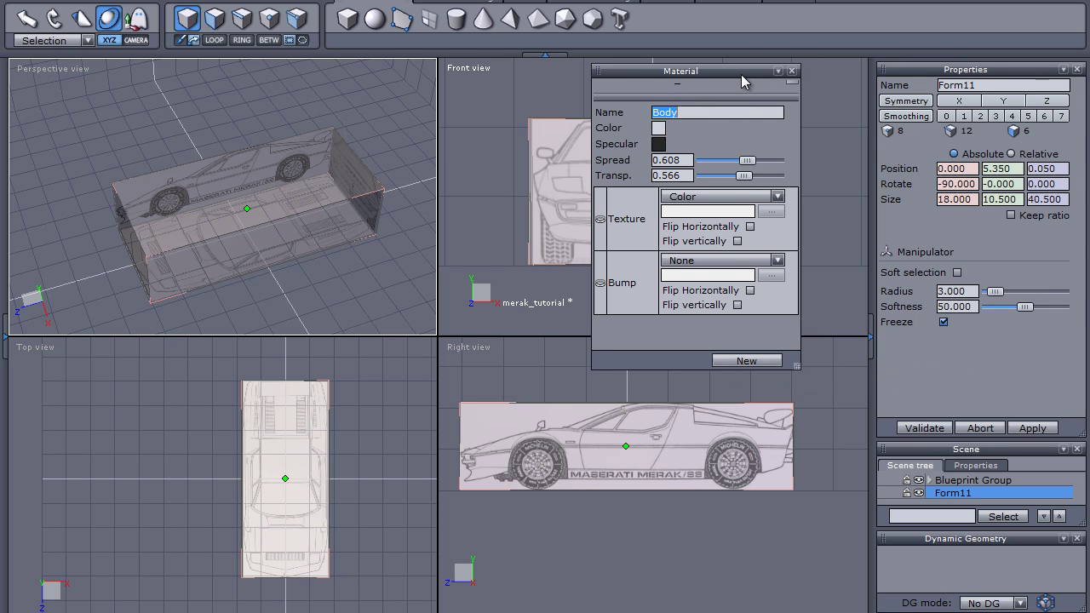
drag(741, 74, 1004, 81)
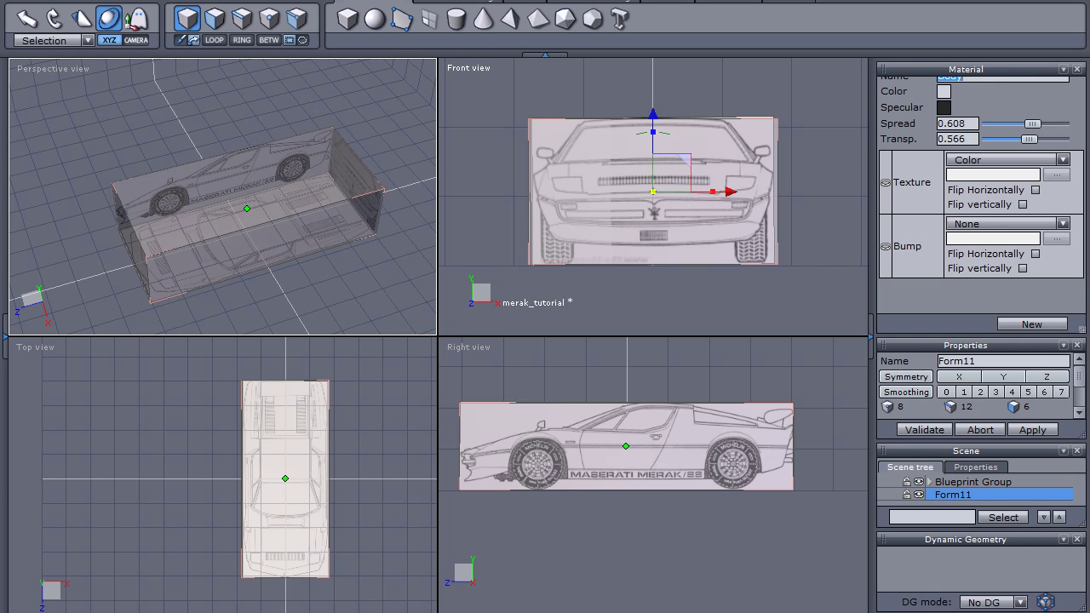
middle_drag(222, 195, 273, 187)
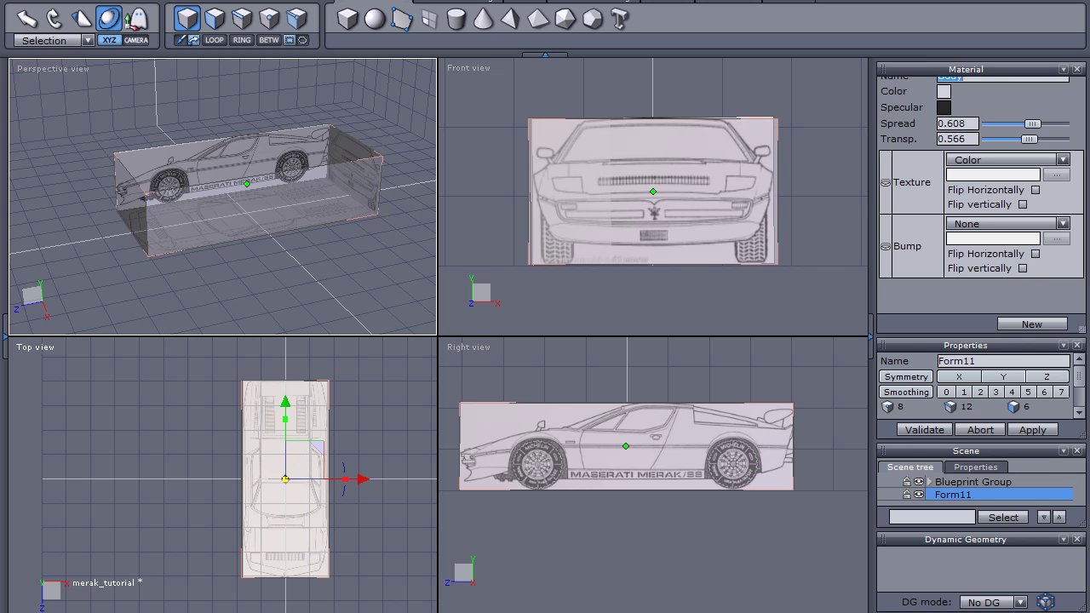
- Maximize the Top view, zoom in on the blueprint car, then restore the four viewports
key(space)
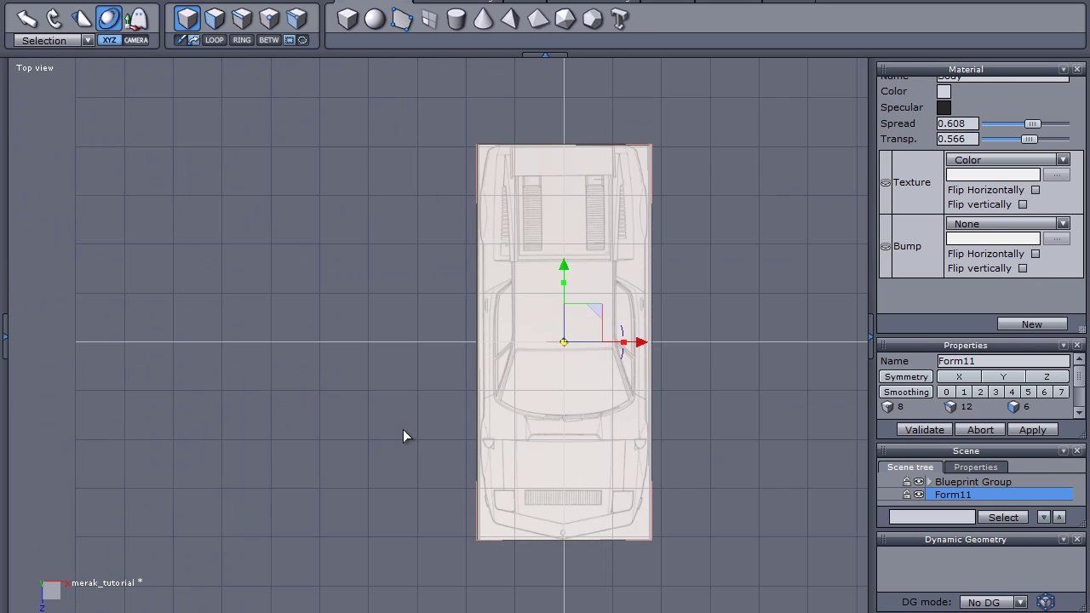
scroll(455, 413, up, 2)
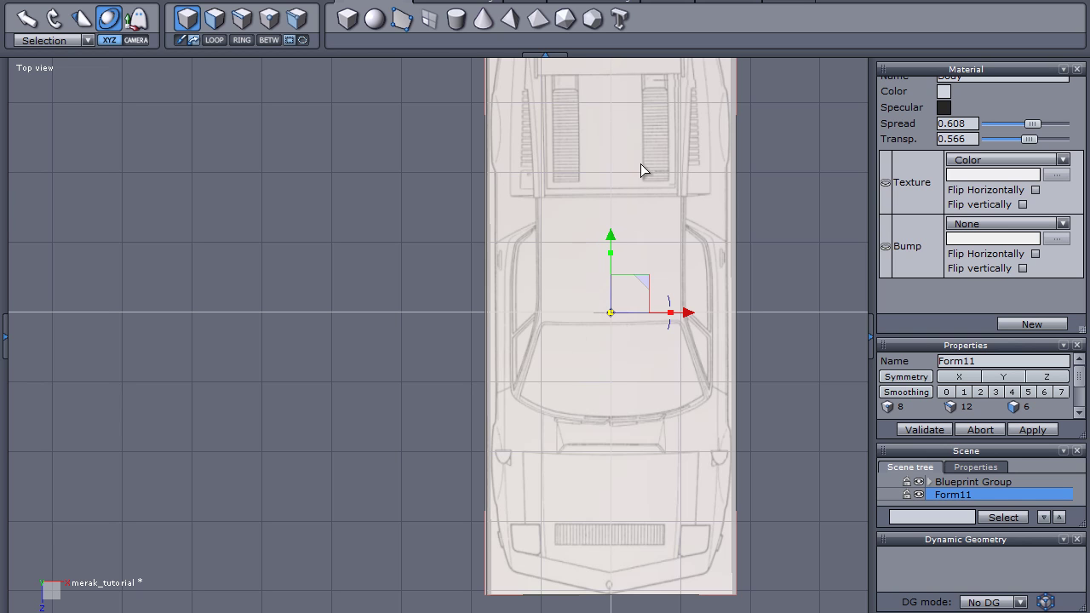
scroll(640, 169, down, 3)
scroll(641, 169, up, 3)
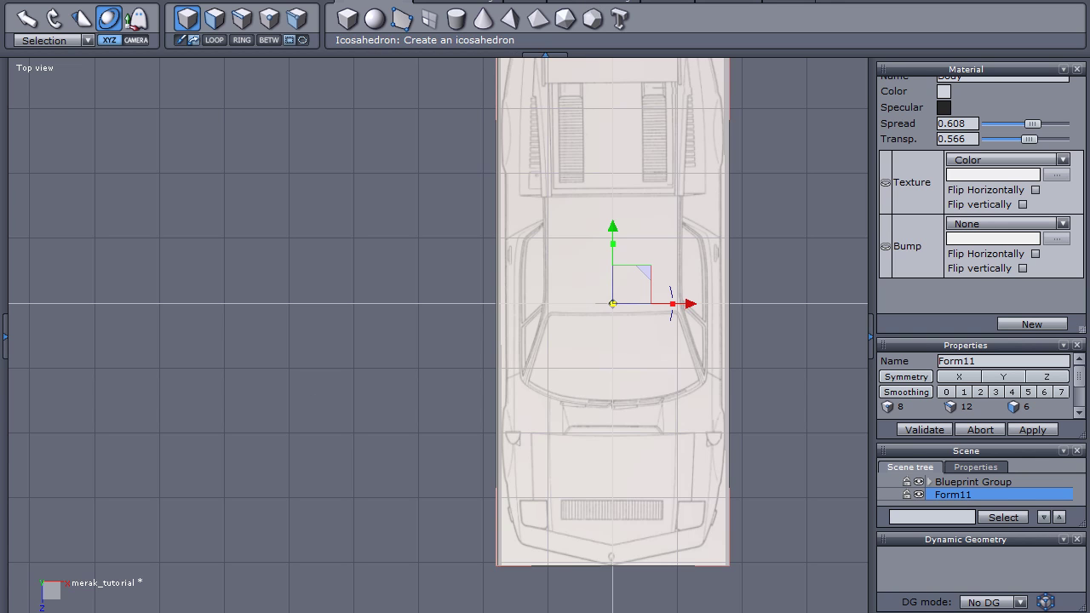
key(space)
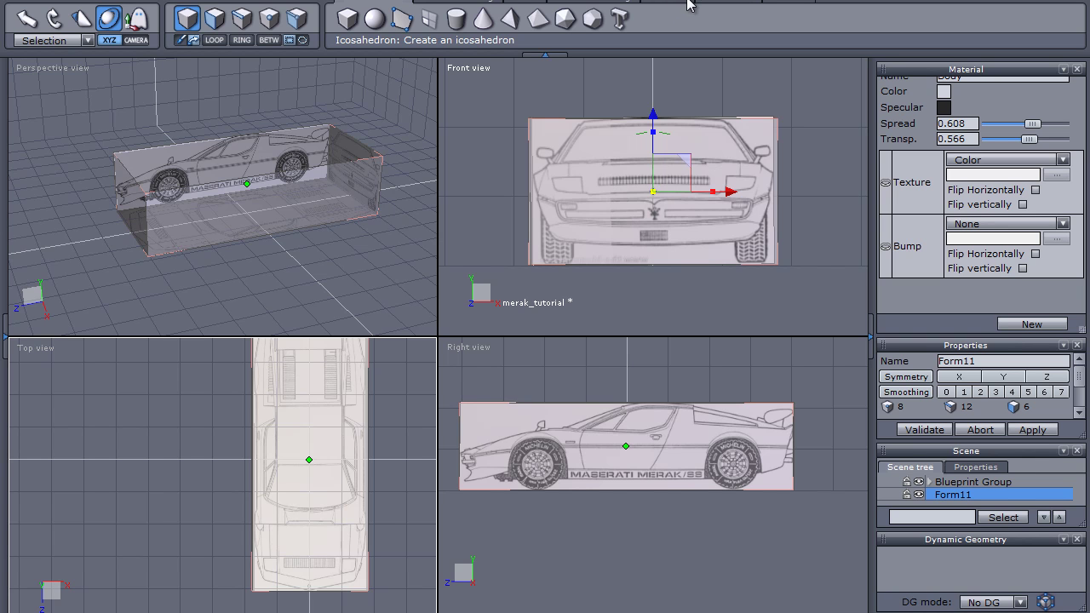
- Return to the primitives toolbar and enable X-axis symmetry on the Body box
click(596, 2)
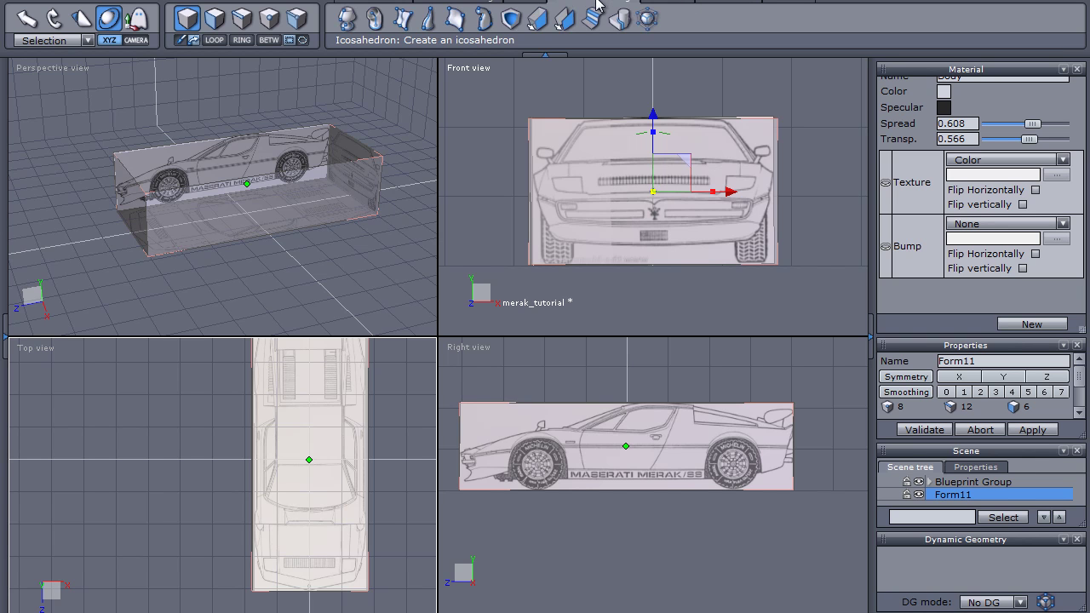
click(456, 3)
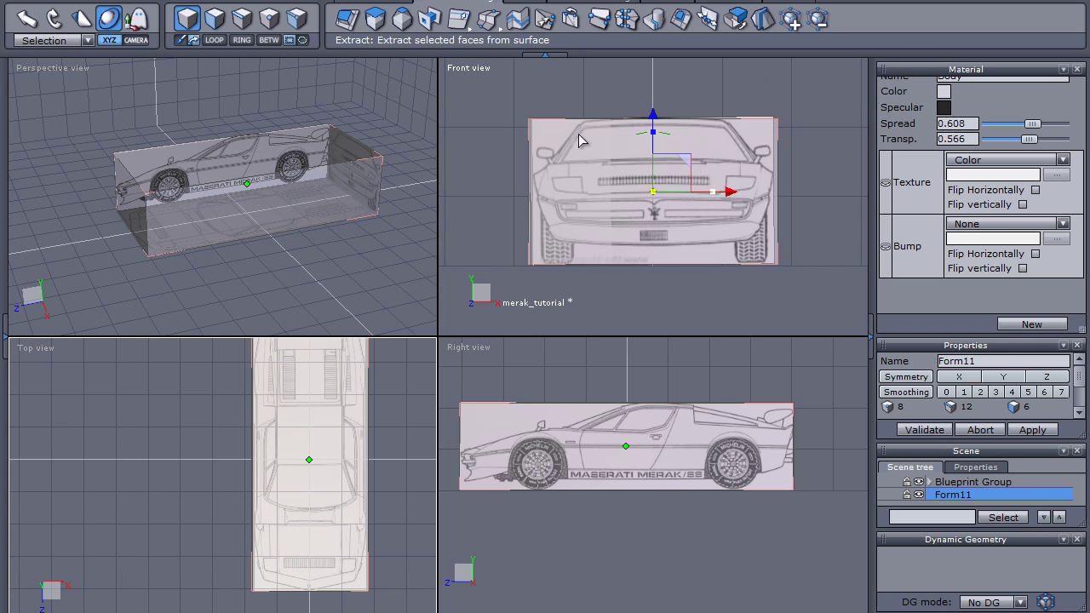
click(375, 3)
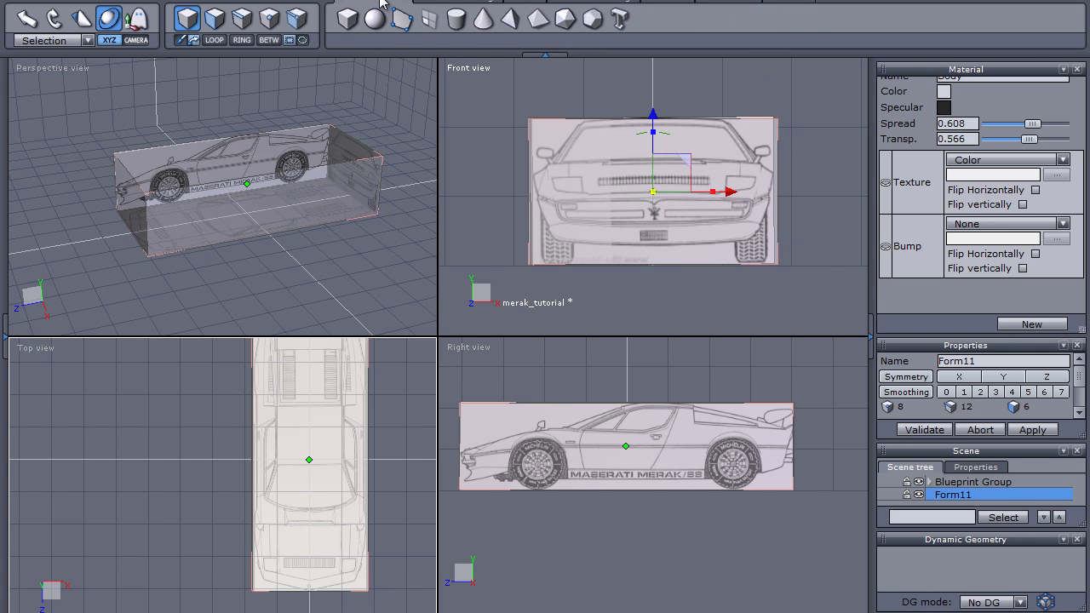
click(920, 381)
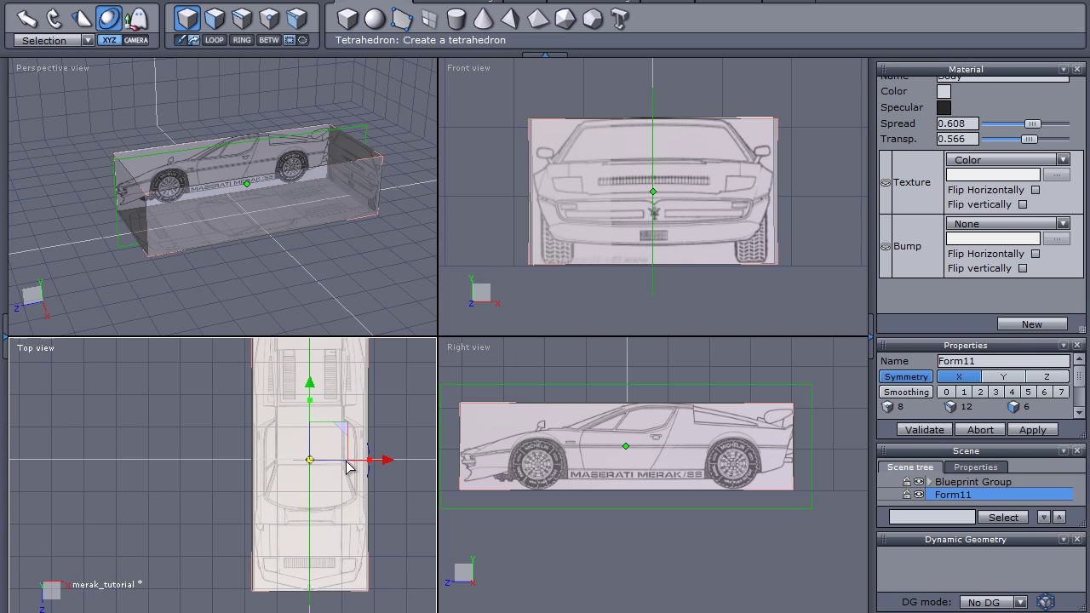
- Zoom and orbit the 3D view to inspect the symmetric box from a low side angle
scroll(560, 501, down, 2)
scroll(593, 487, up, 3)
scroll(593, 487, down, 4)
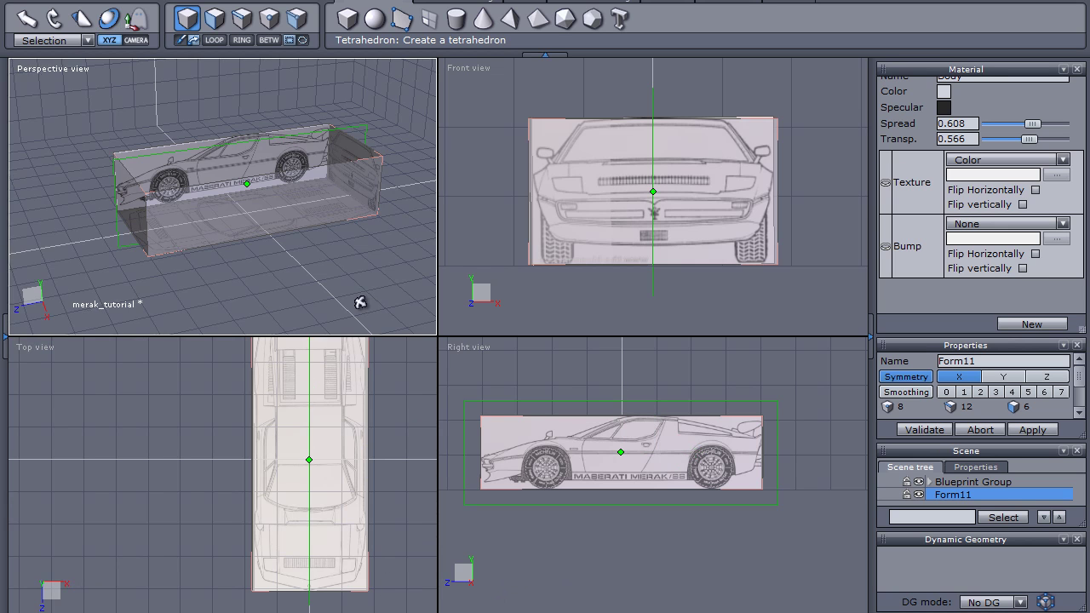
middle_drag(358, 301, 324, 292)
scroll(355, 297, up, 10)
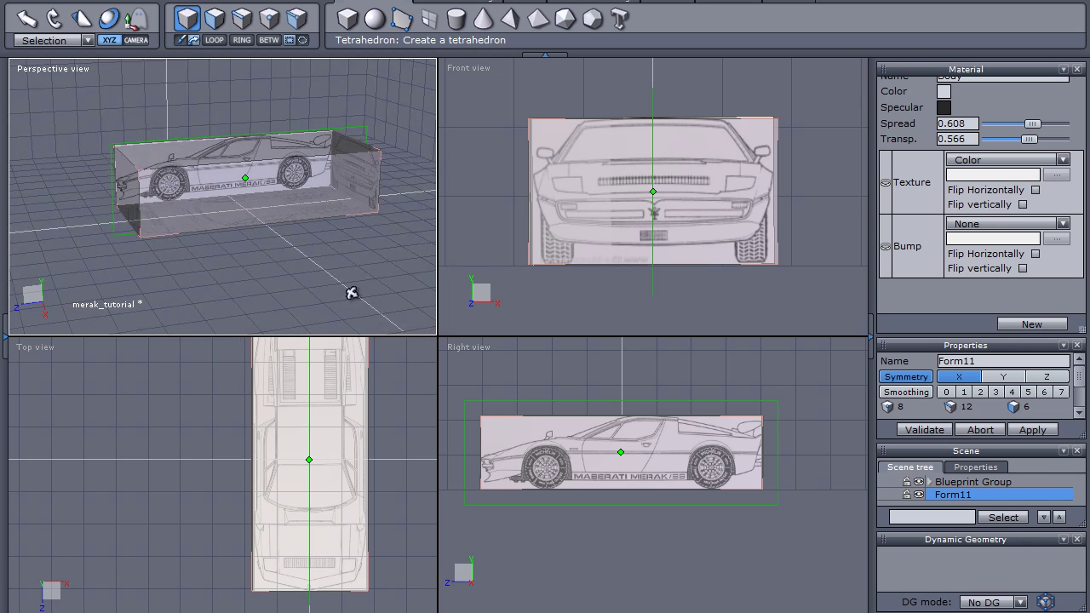
middle_drag(291, 237, 256, 224)
scroll(291, 242, down, 5)
scroll(250, 217, down, 3)
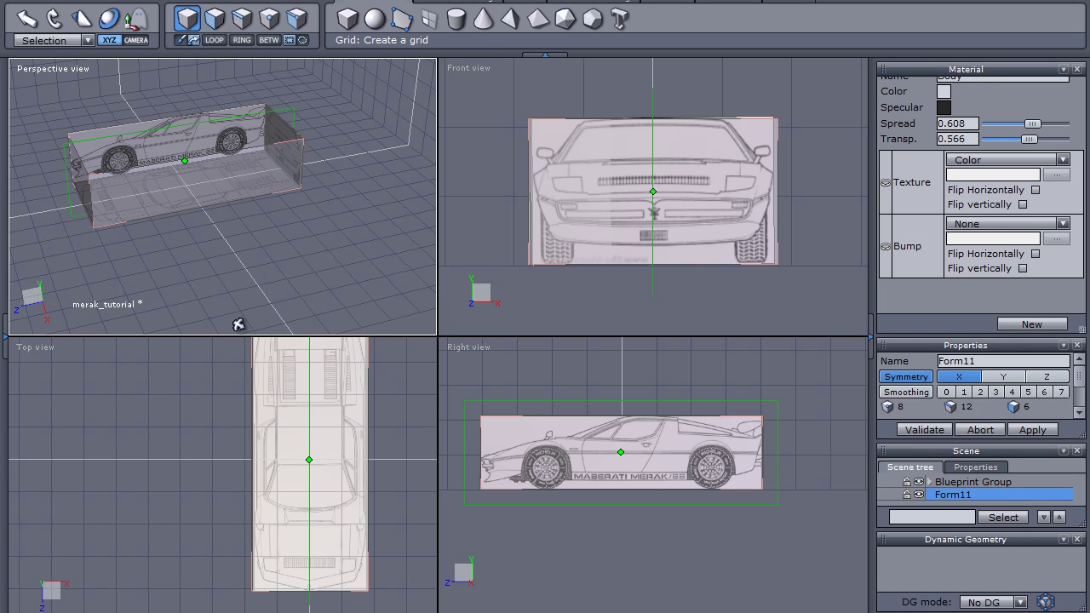
- Maximize the Perspective view, then pan and zoom to frame the transparent box
key(space)
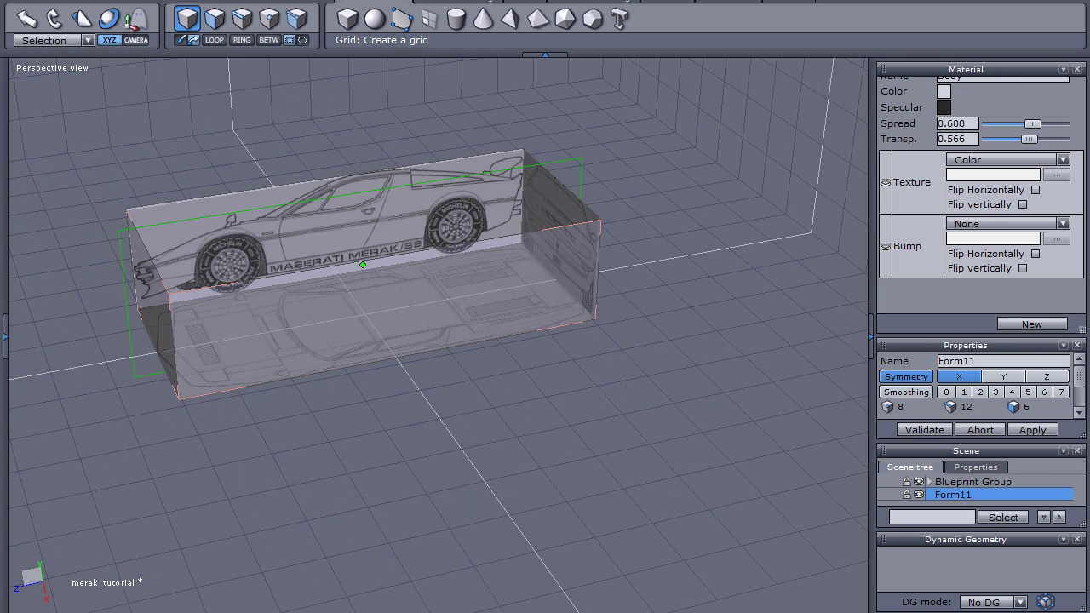
middle_drag(462, 352, 531, 443)
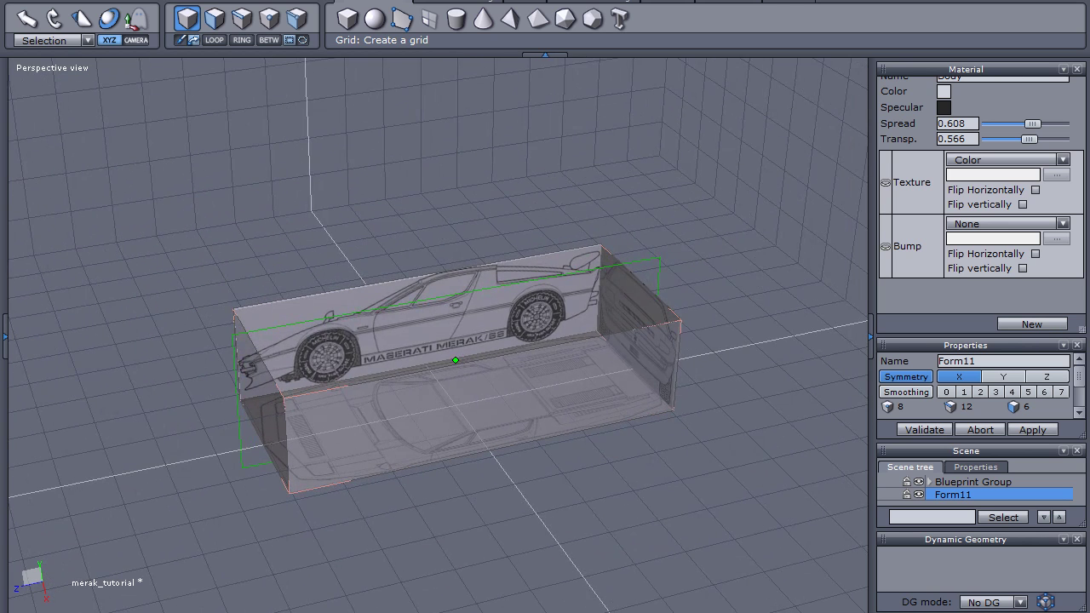
scroll(526, 569, up, 2)
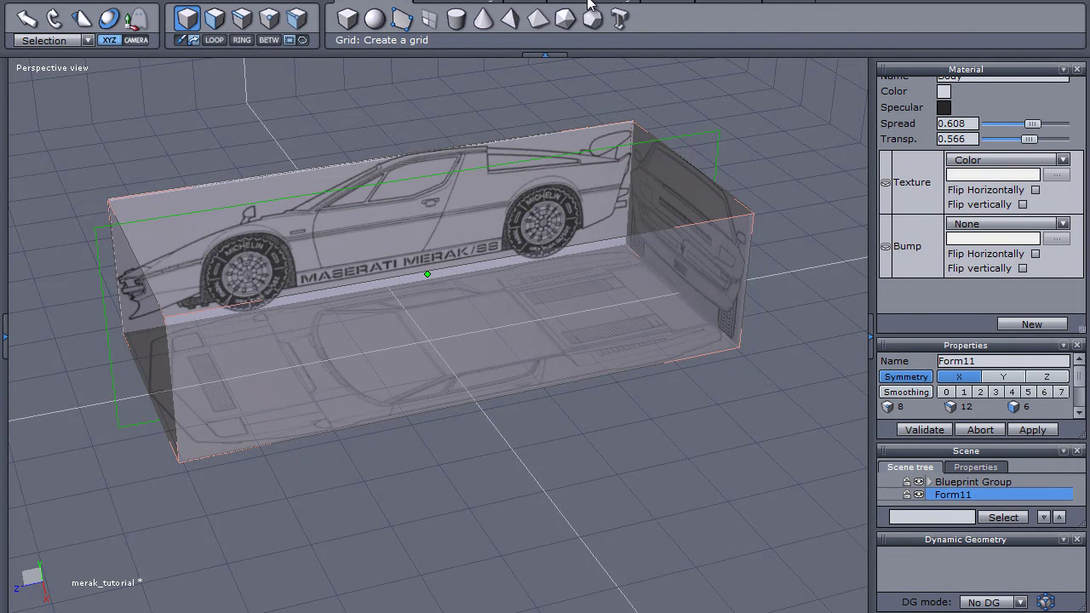
- Choose Tesselation by slice and add nine vertical slices from the front end to mid-box
click(493, 3)
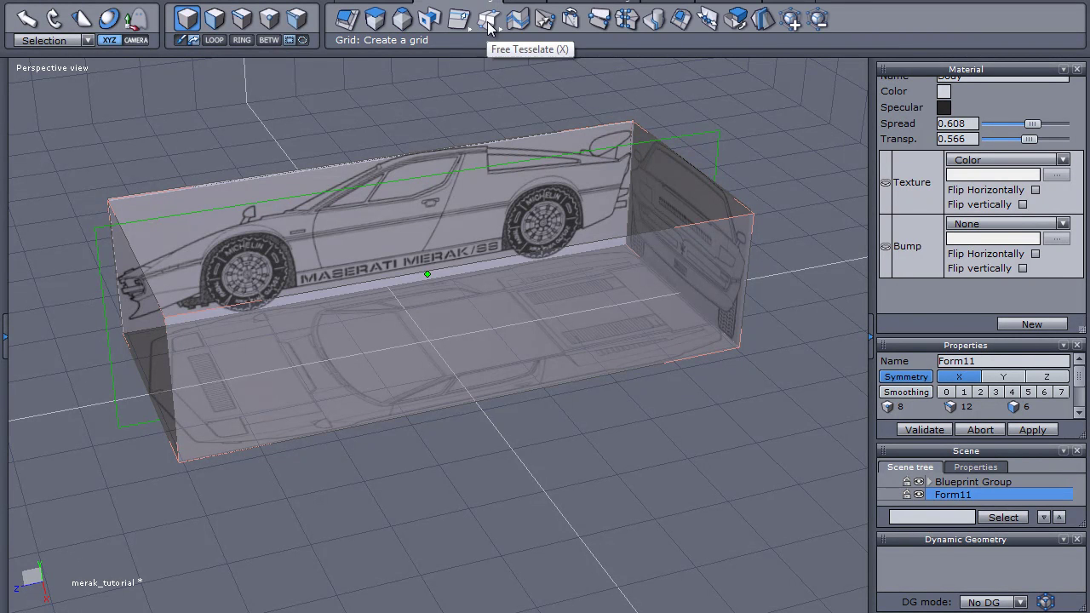
drag(489, 26, 492, 109)
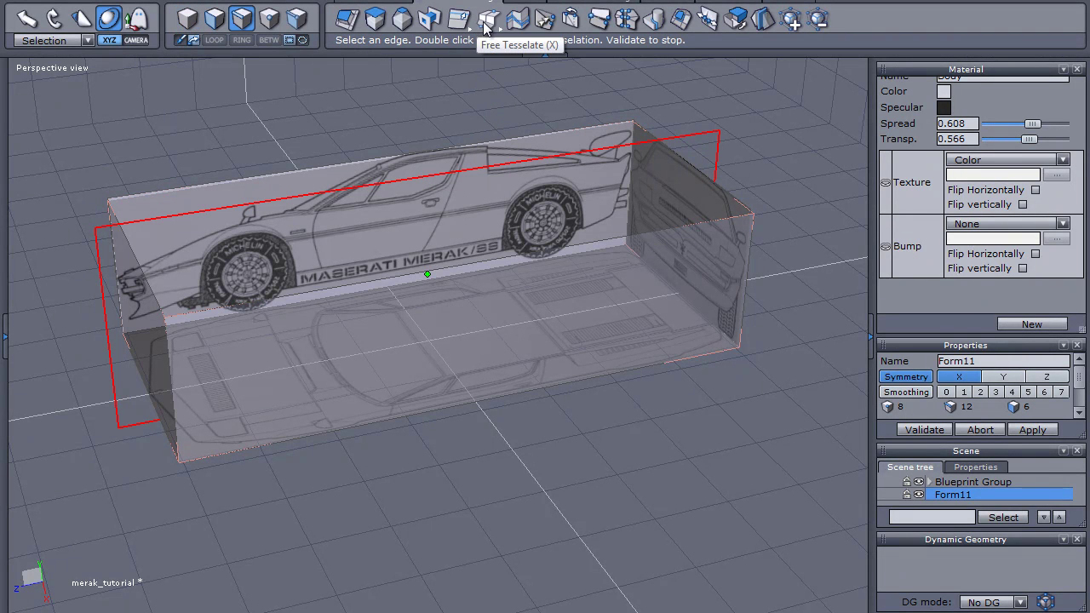
drag(485, 28, 486, 107)
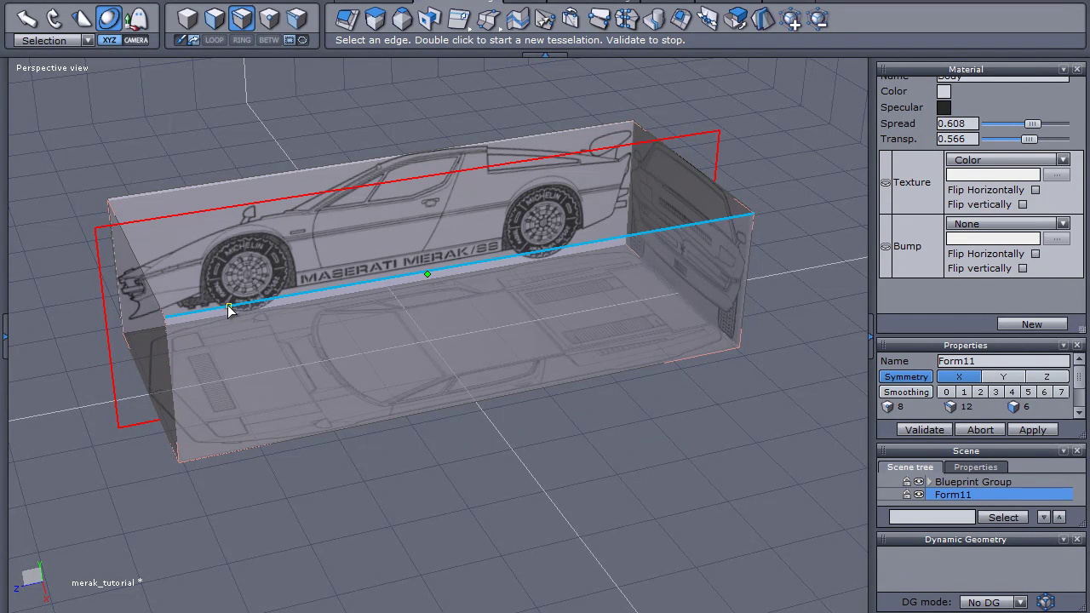
click(191, 316)
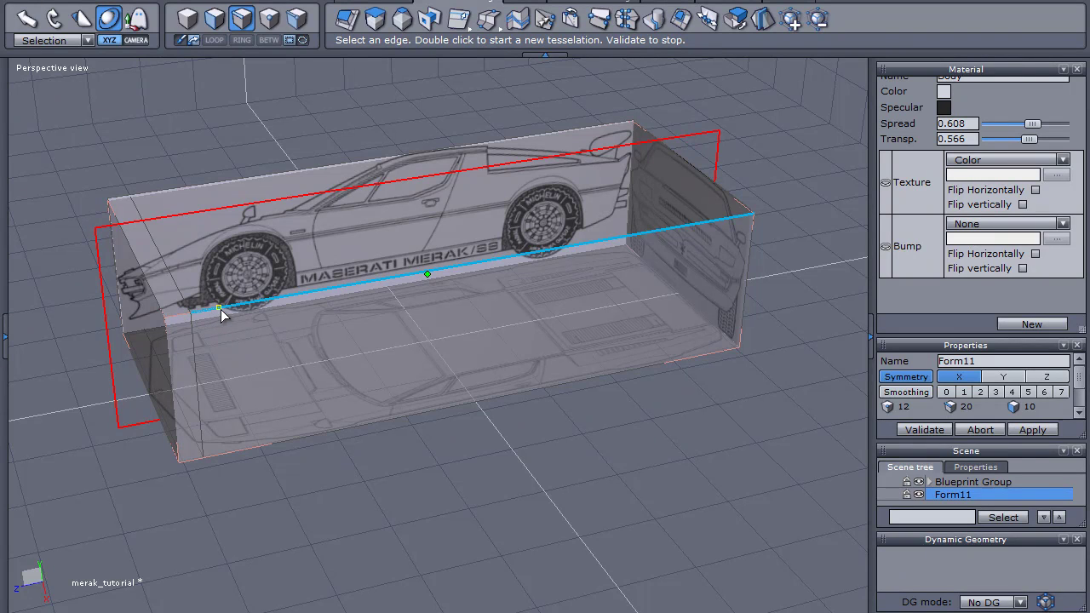
click(222, 313)
click(253, 308)
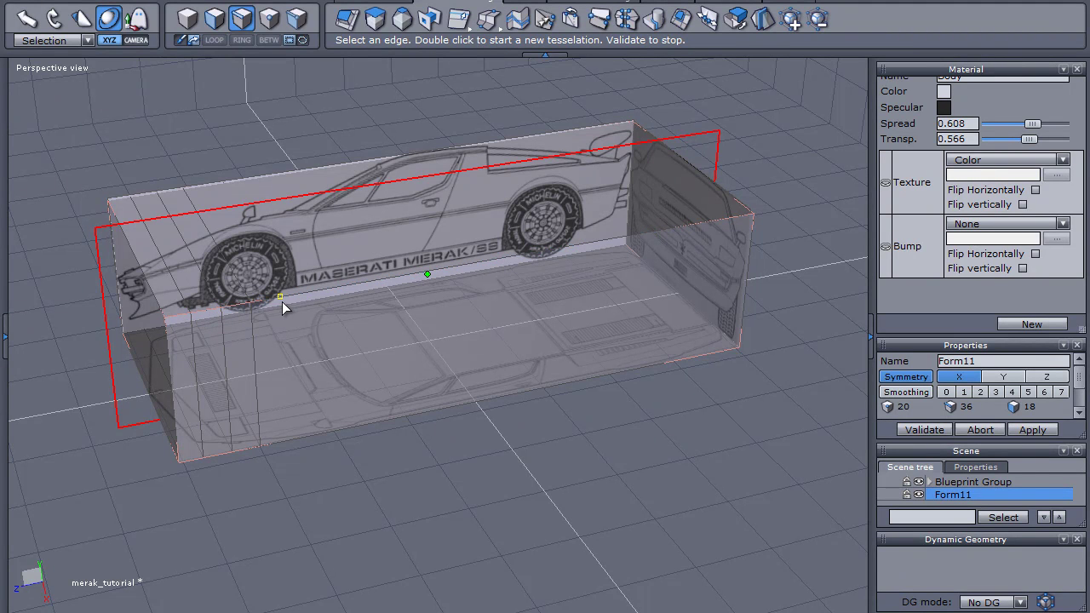
click(284, 300)
click(321, 298)
click(348, 289)
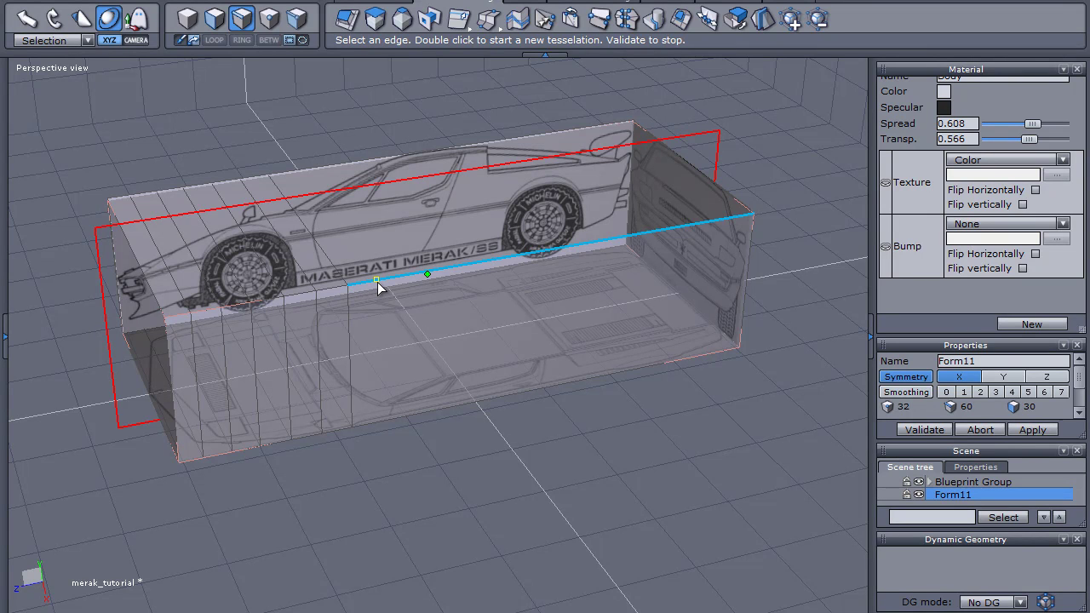
click(378, 284)
click(402, 275)
click(428, 274)
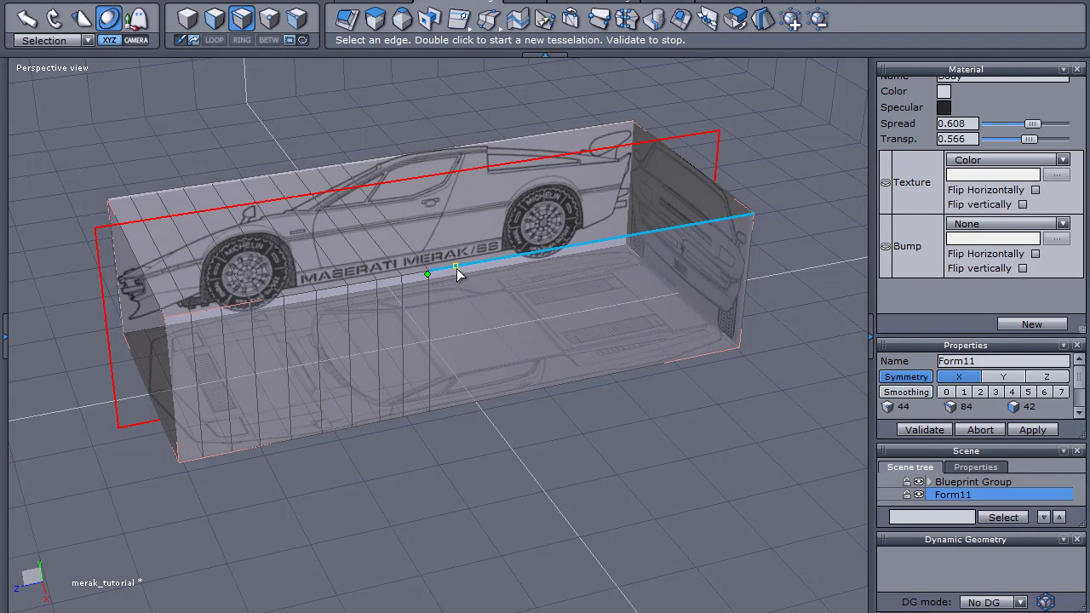
- Add ten more slices from the rear wheel to the tail and validate the tessellation
click(457, 271)
click(489, 269)
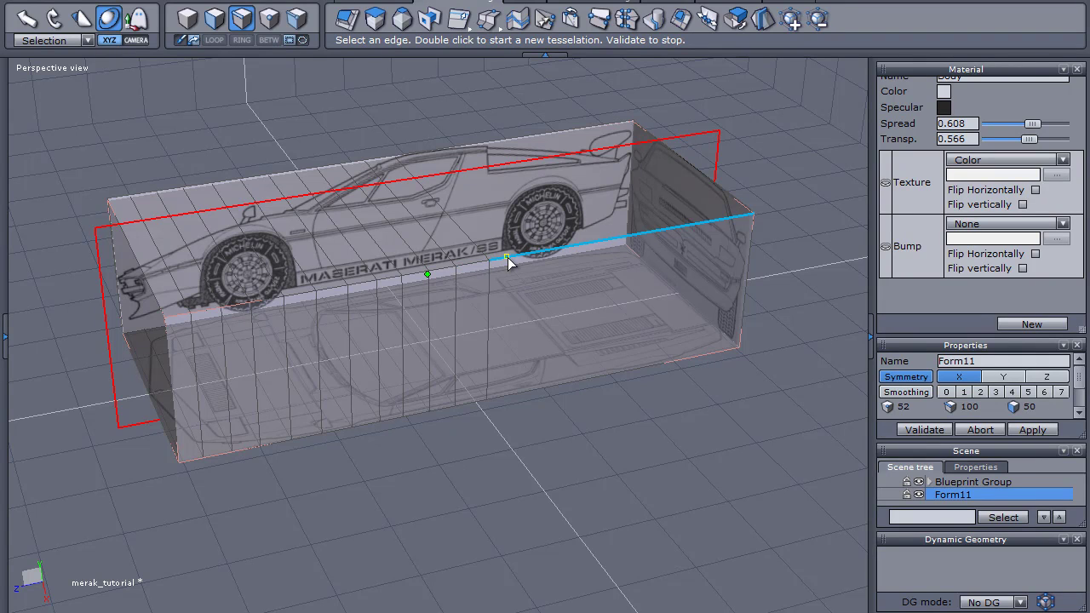
click(522, 263)
click(552, 250)
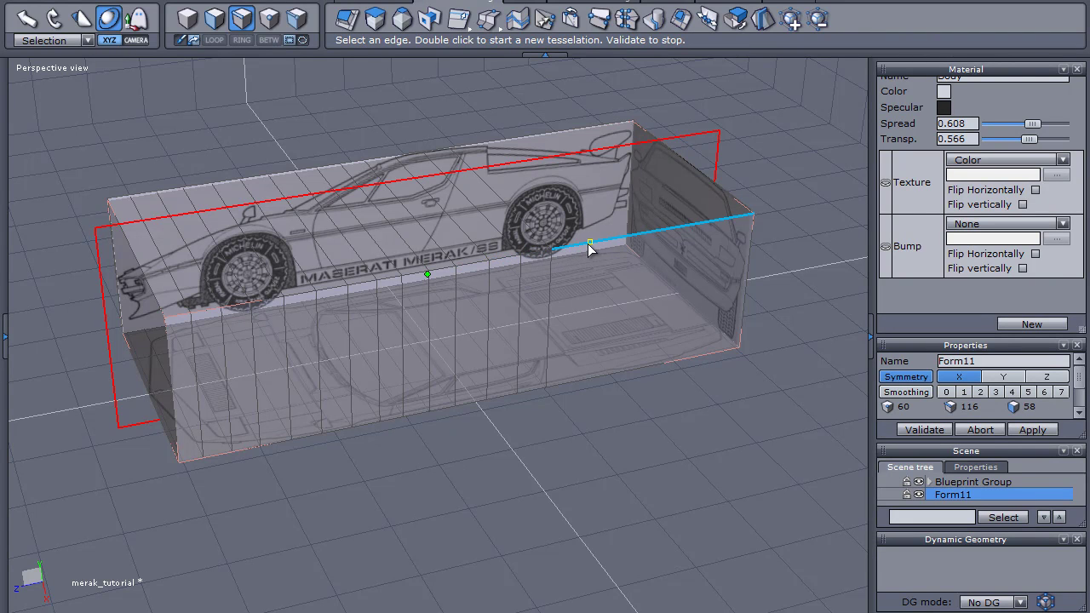
click(583, 246)
click(618, 241)
click(649, 234)
click(678, 226)
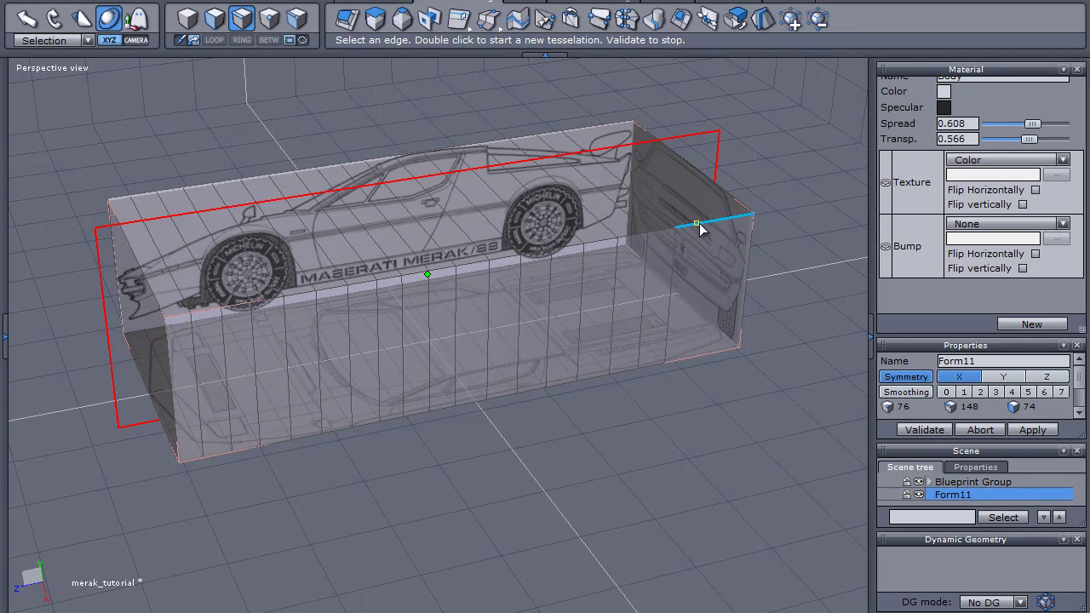
click(712, 223)
click(728, 220)
click(930, 430)
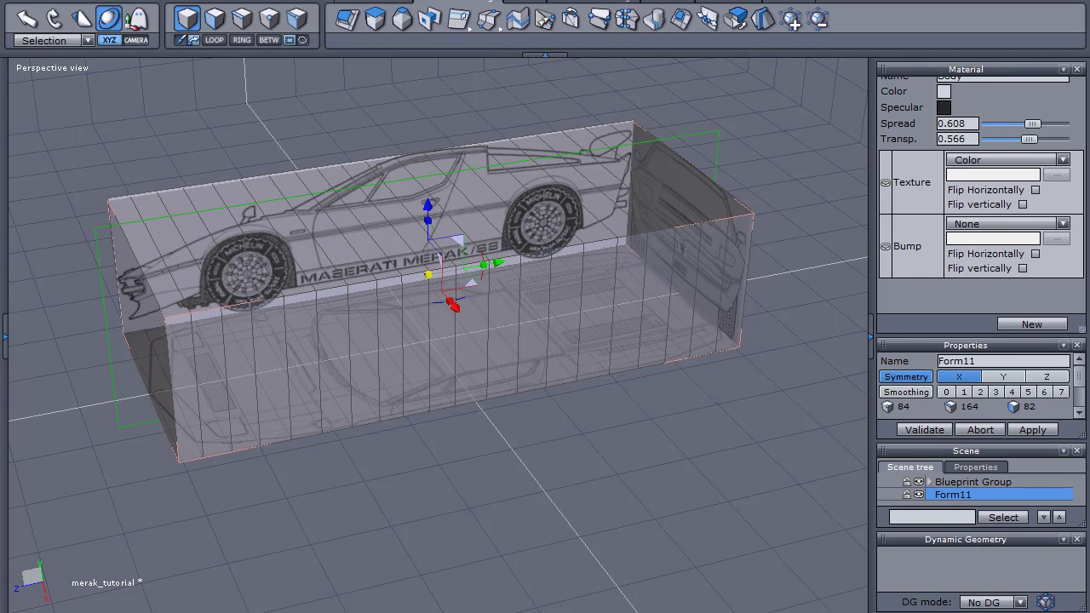
- Split the workspace into two panes, switching the lower one to Right view zoomed onto the car
key(F6)
mouse_move(415, 526)
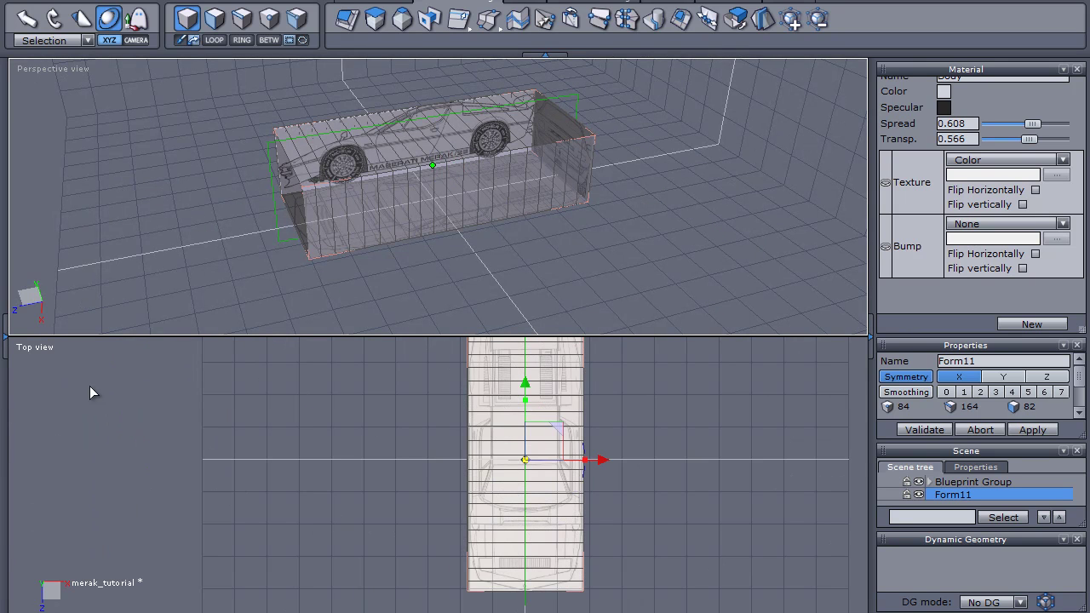
click(34, 348)
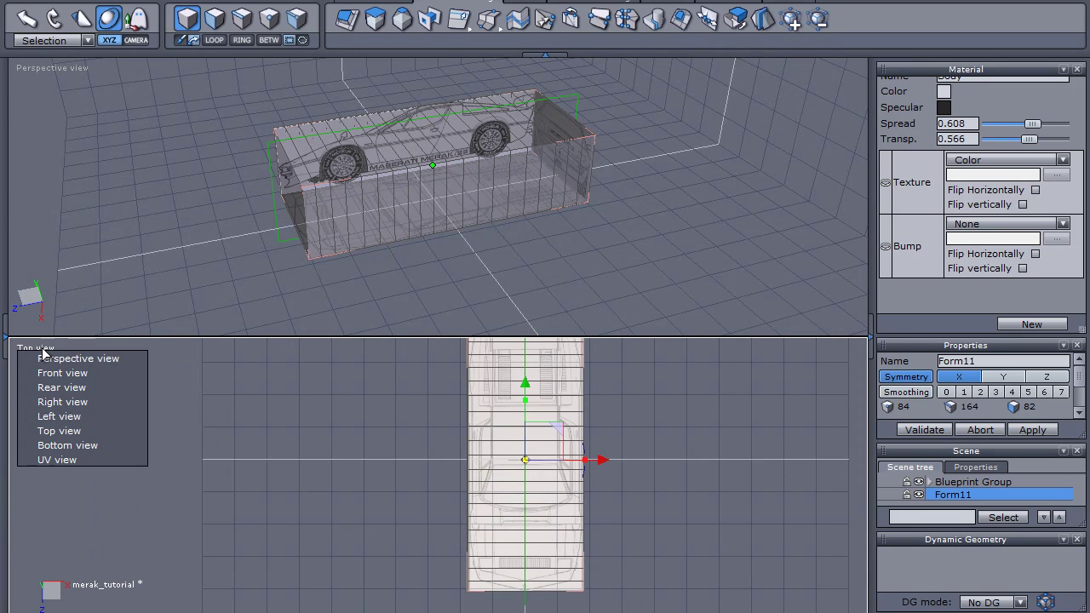
click(58, 402)
drag(42, 347, 607, 496)
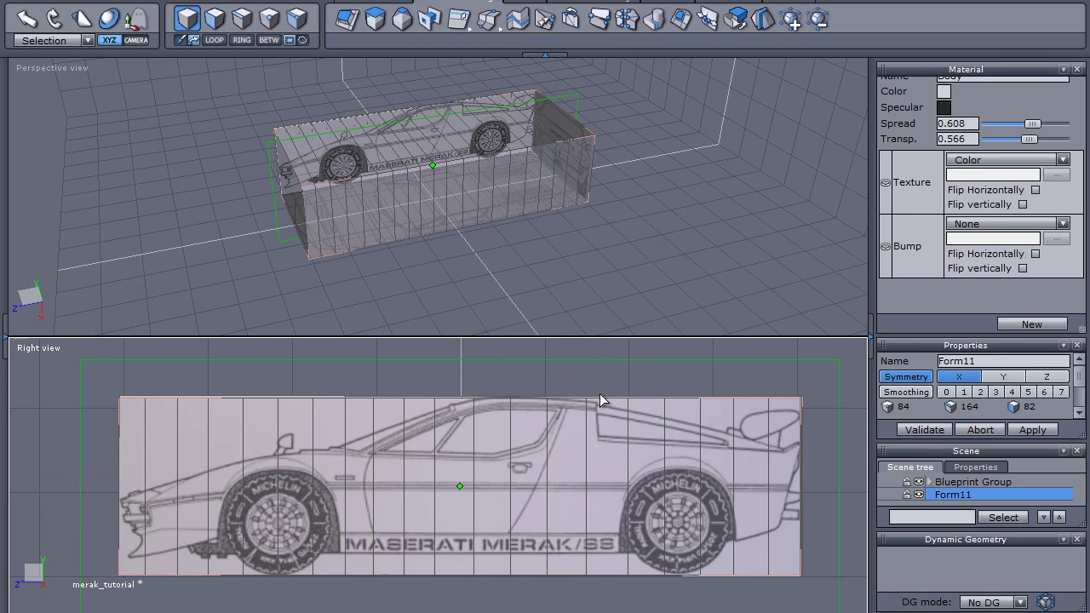
- Adjust the zoom and orbit the upper perspective view around the box
scroll(606, 281, up, 3)
scroll(602, 286, up, 2)
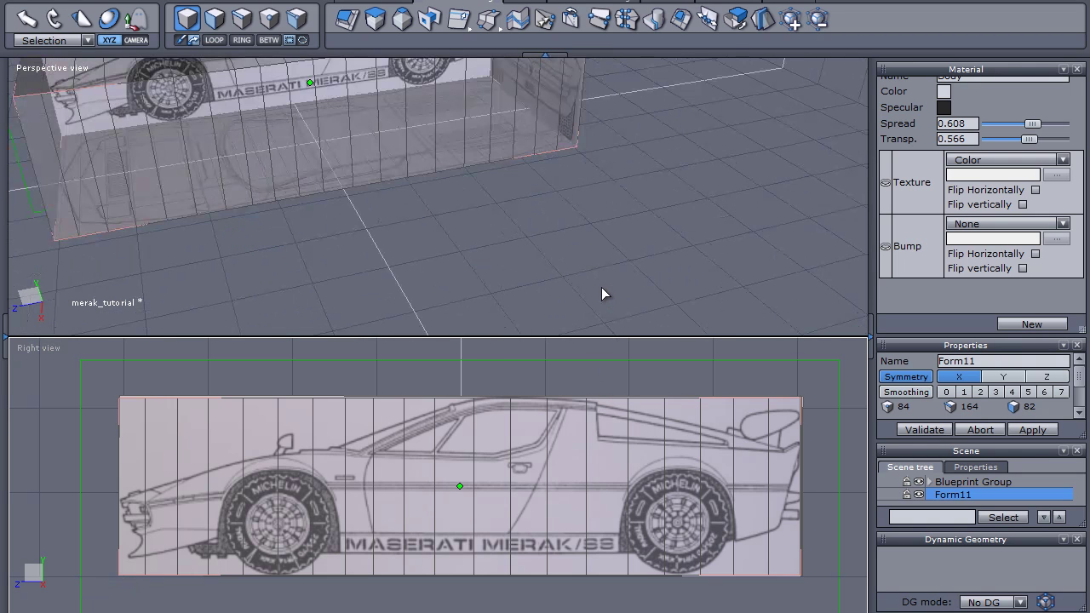
scroll(600, 287, down, 1)
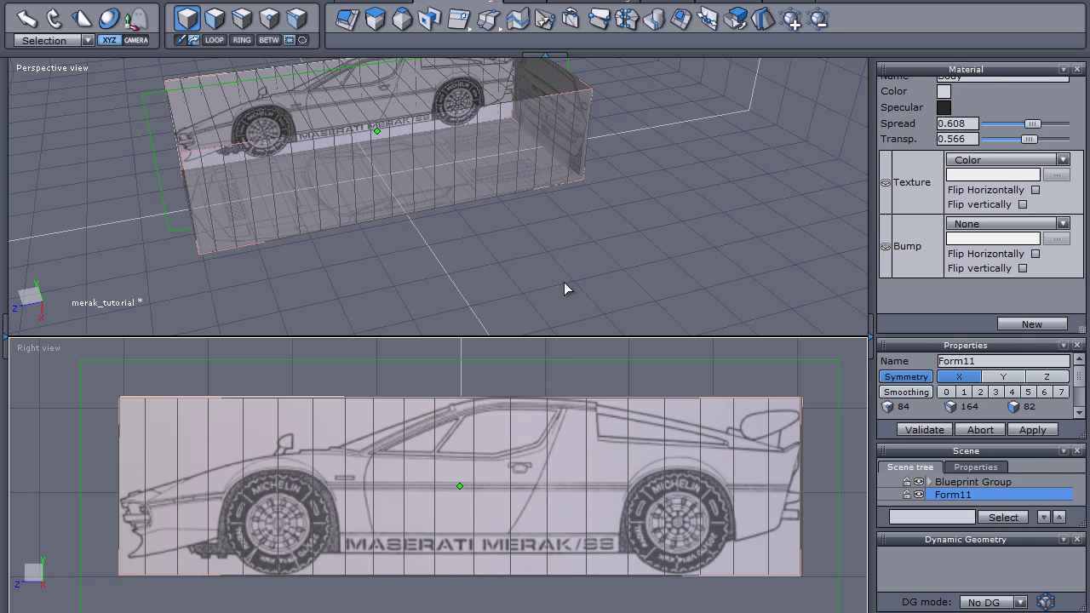
right_drag(563, 281, 650, 386)
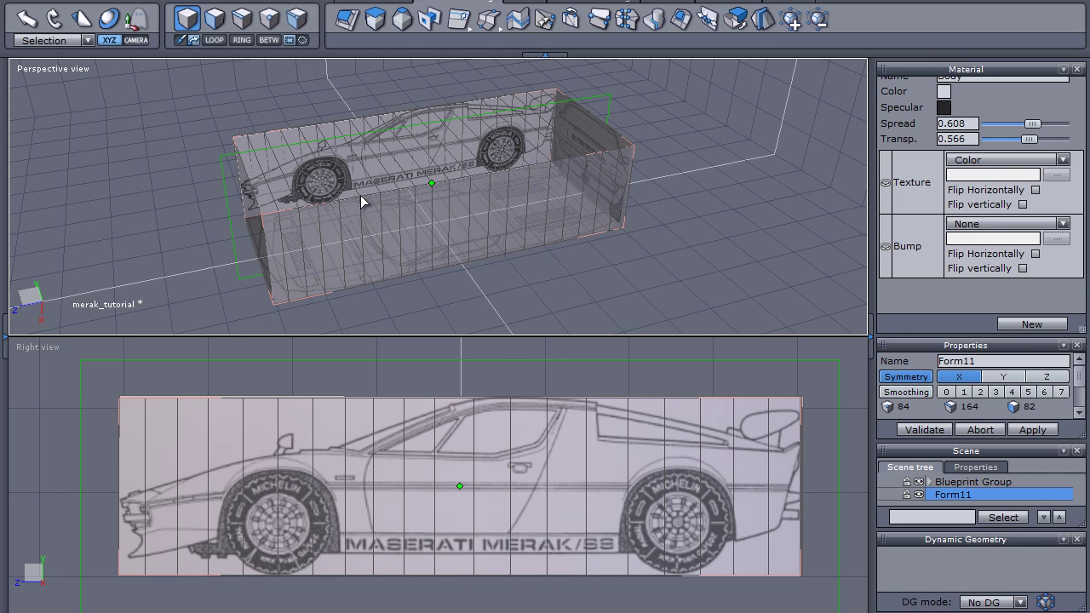
- In point-selection mode with the manipulator on, slide a top-edge vertex slightly along the edge
click(268, 19)
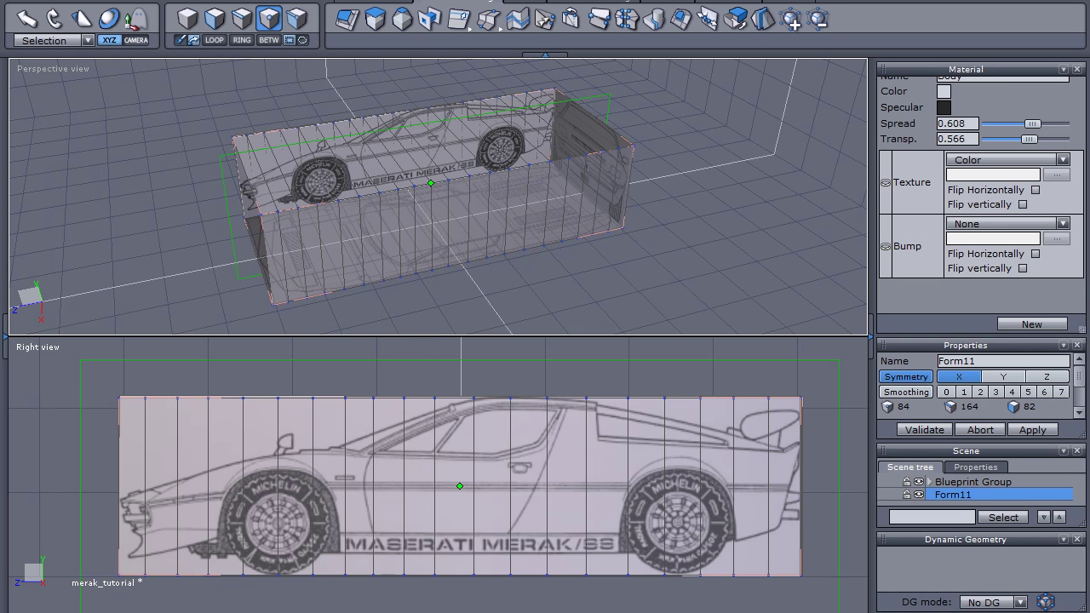
key(space)
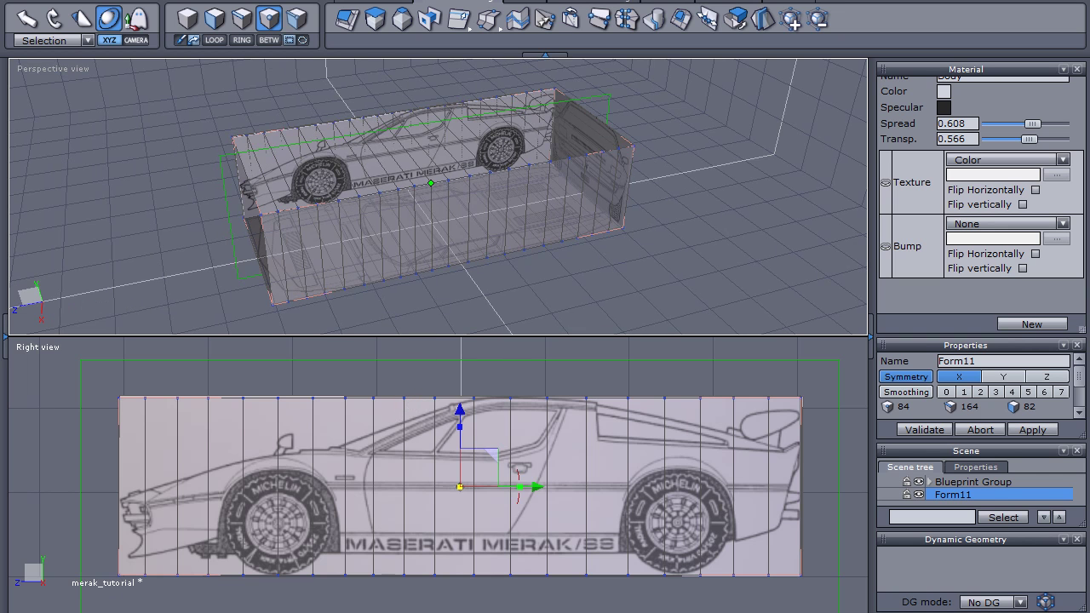
click(381, 195)
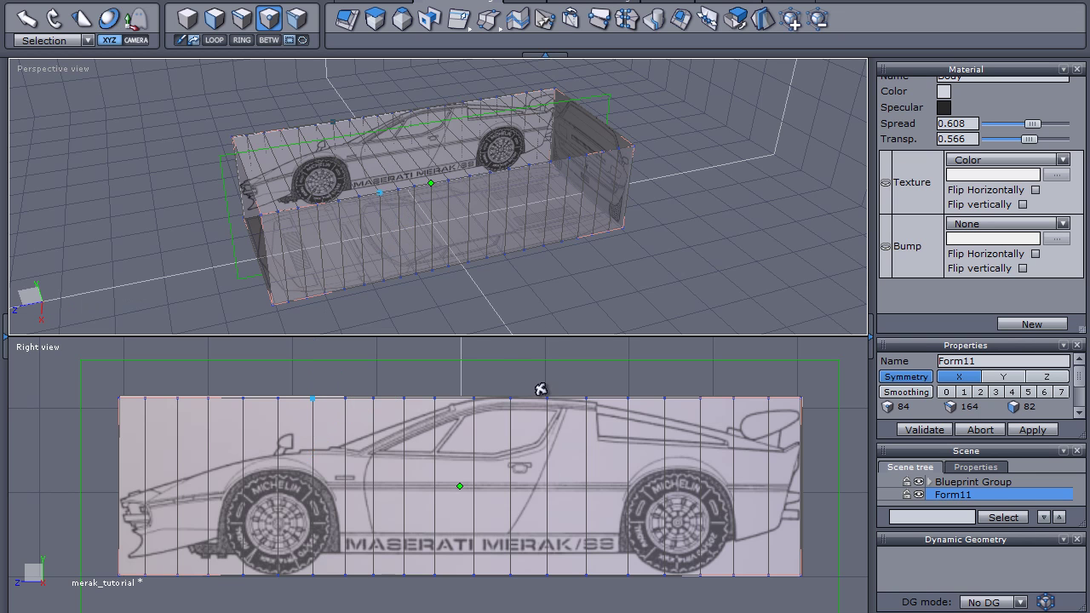
middle_drag(533, 302, 649, 282)
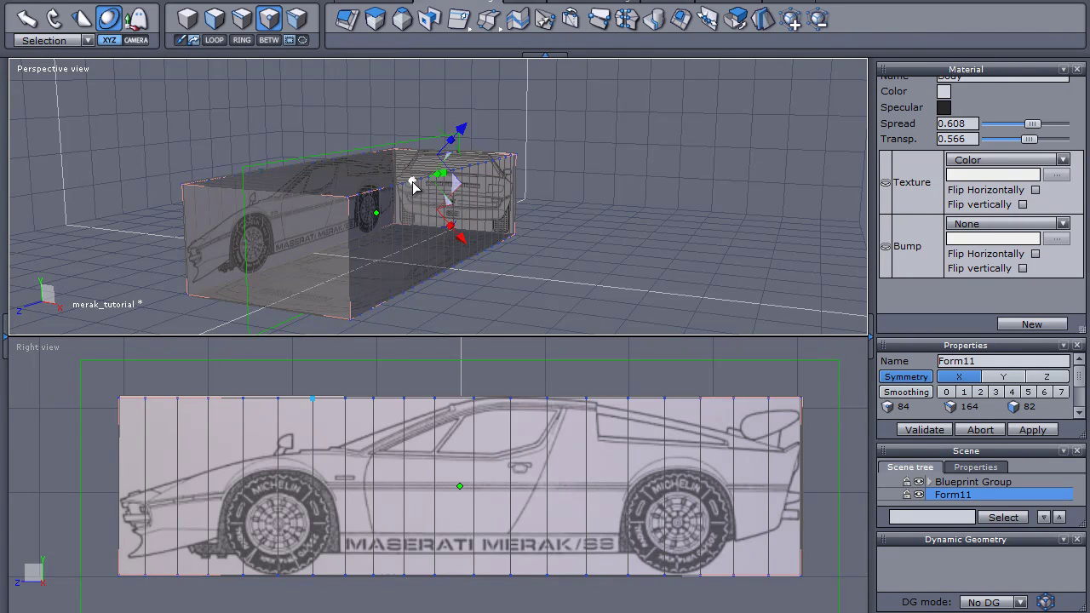
shift+click(369, 192)
drag(371, 199, 380, 195)
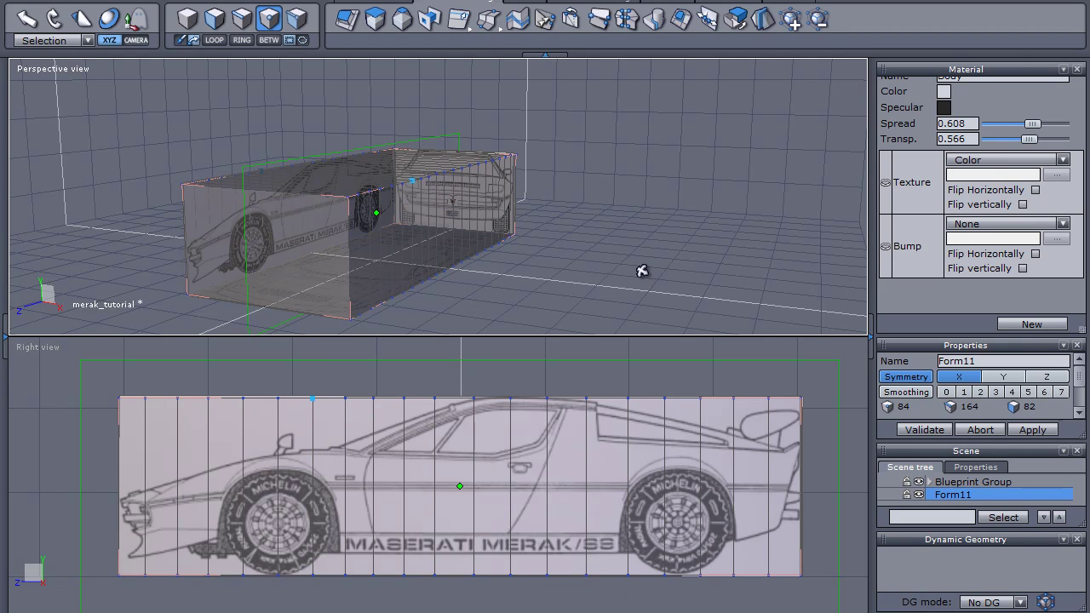
- In edge mode with the manipulator, lower the front top edges onto the hood and nose outline
middle_drag(640, 272, 551, 284)
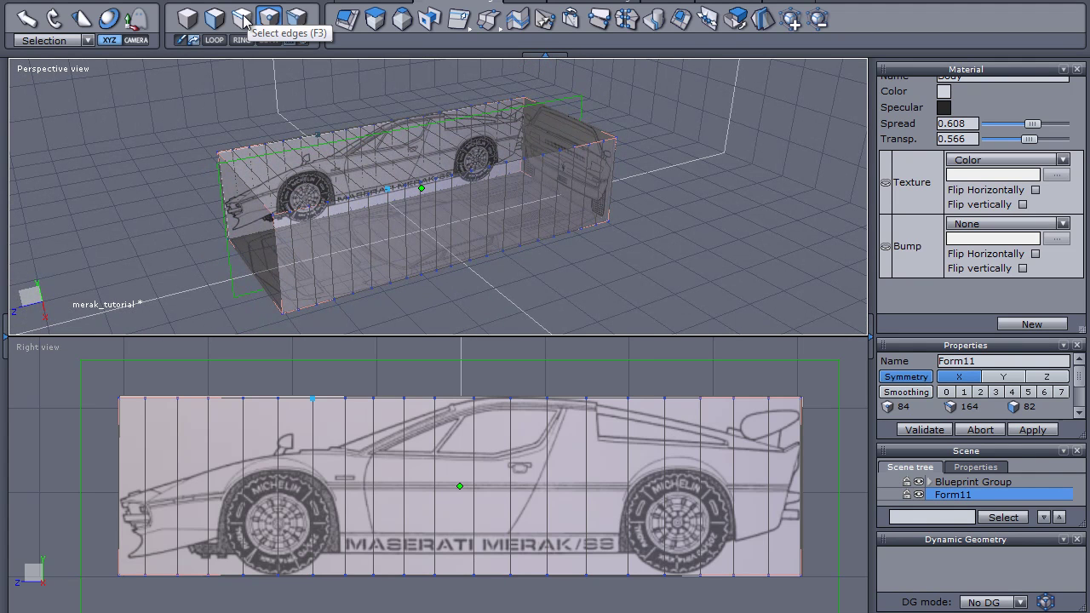
click(242, 19)
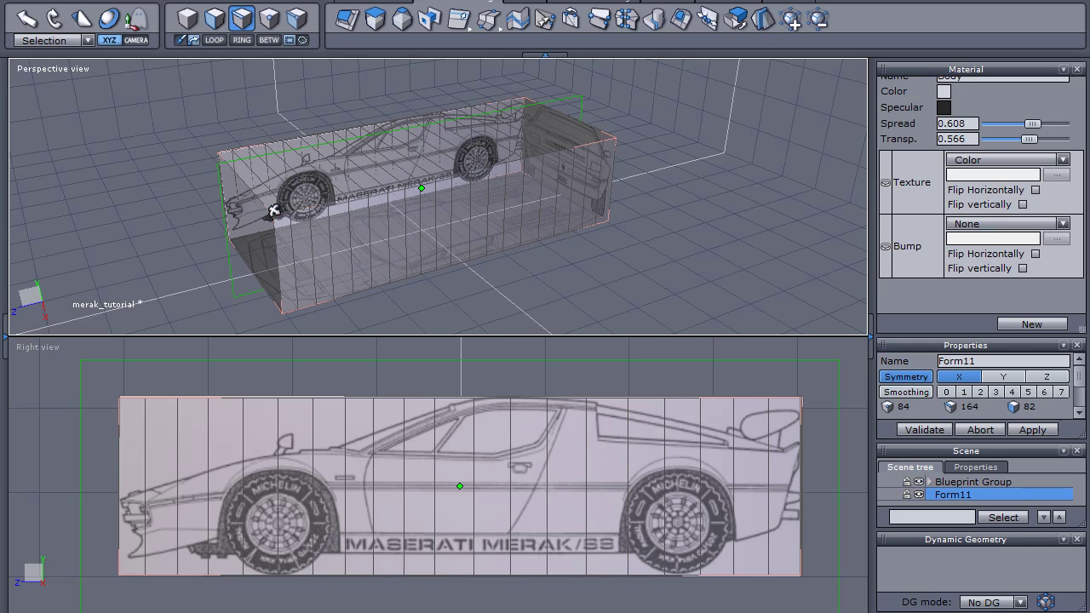
key(u)
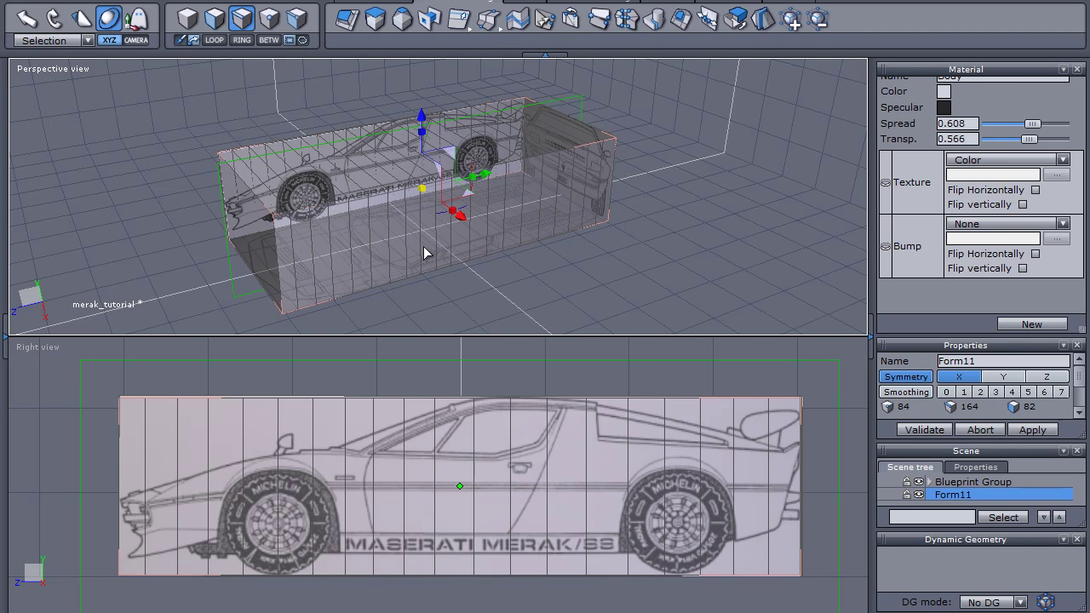
click(391, 166)
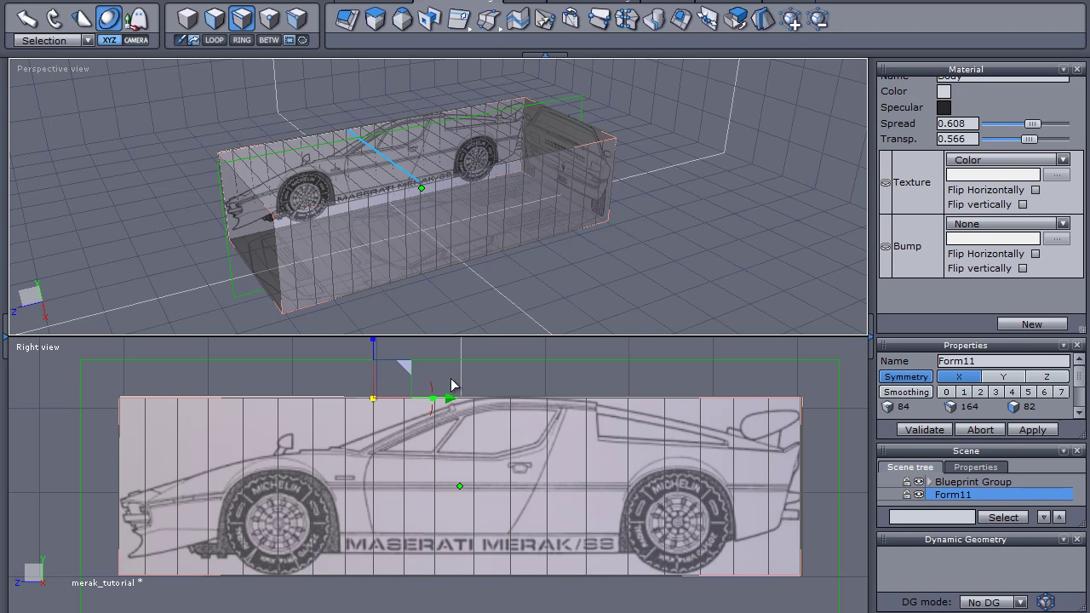
drag(373, 345, 372, 387)
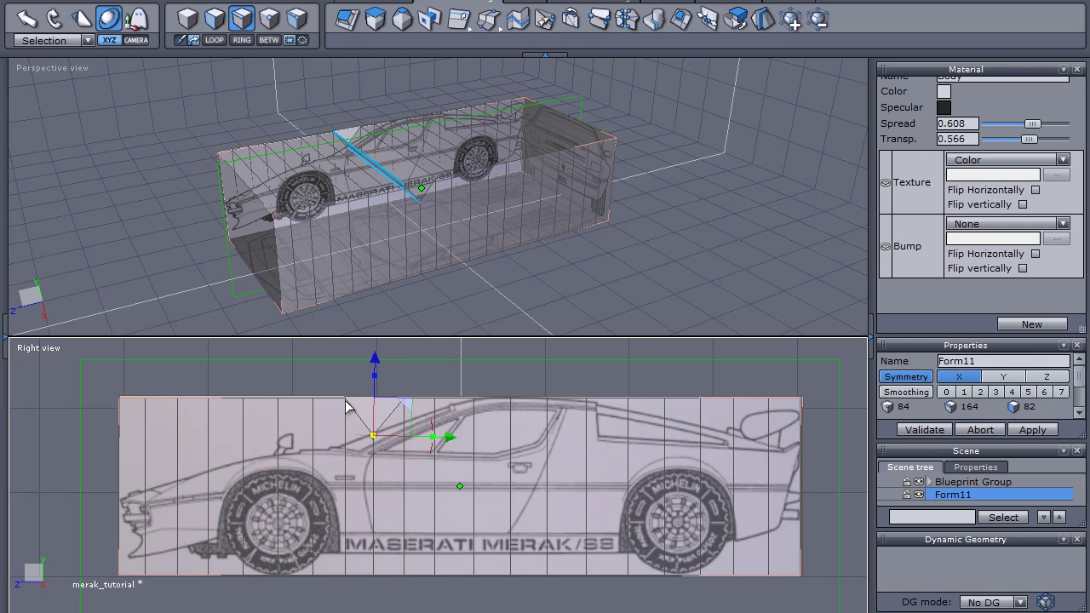
click(356, 164)
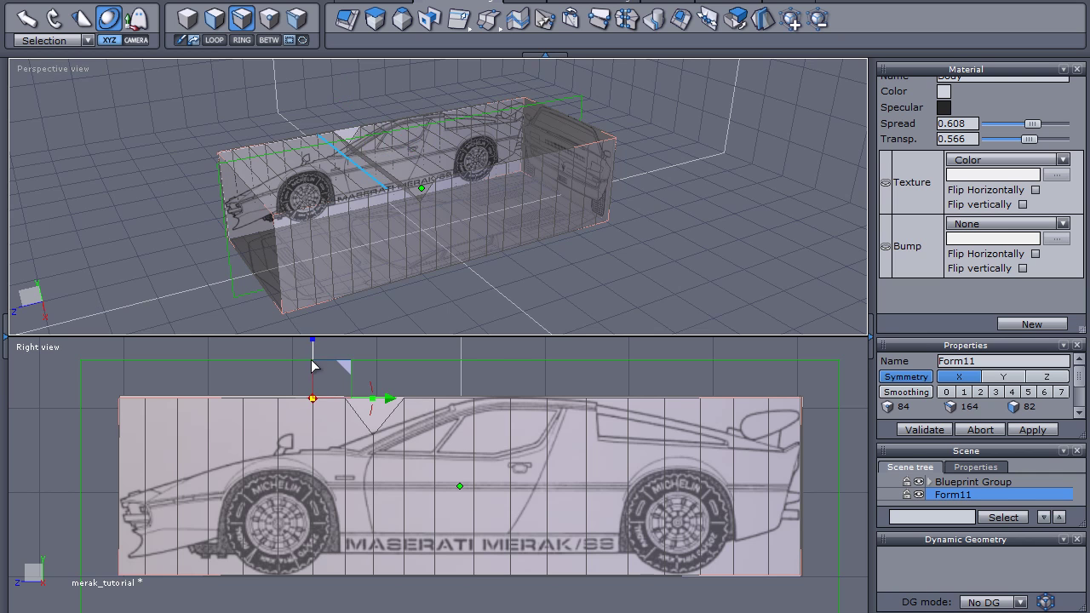
drag(313, 357, 308, 408)
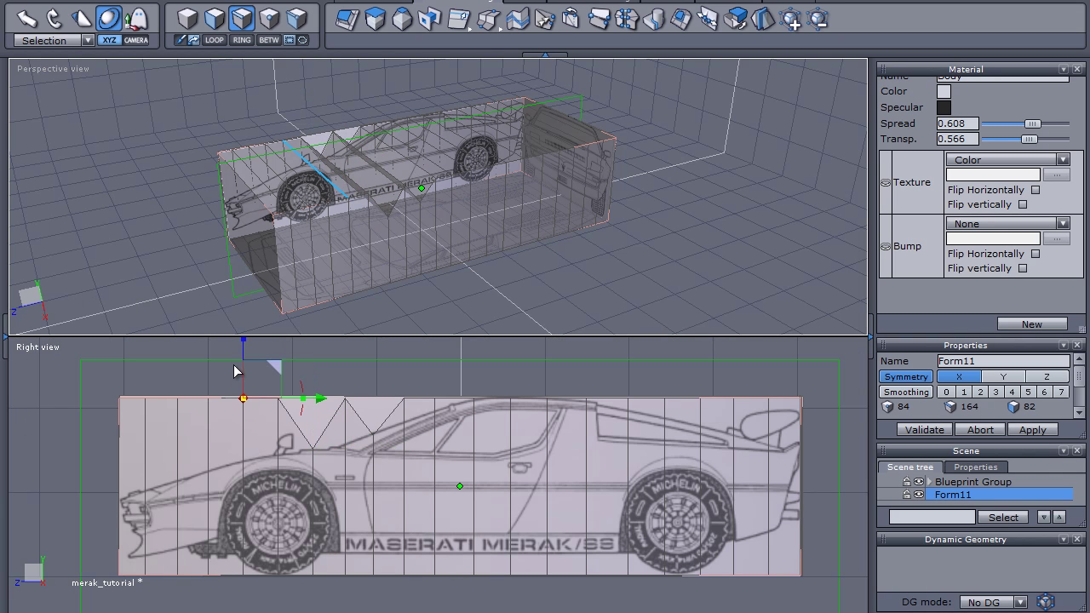
drag(243, 358, 230, 417)
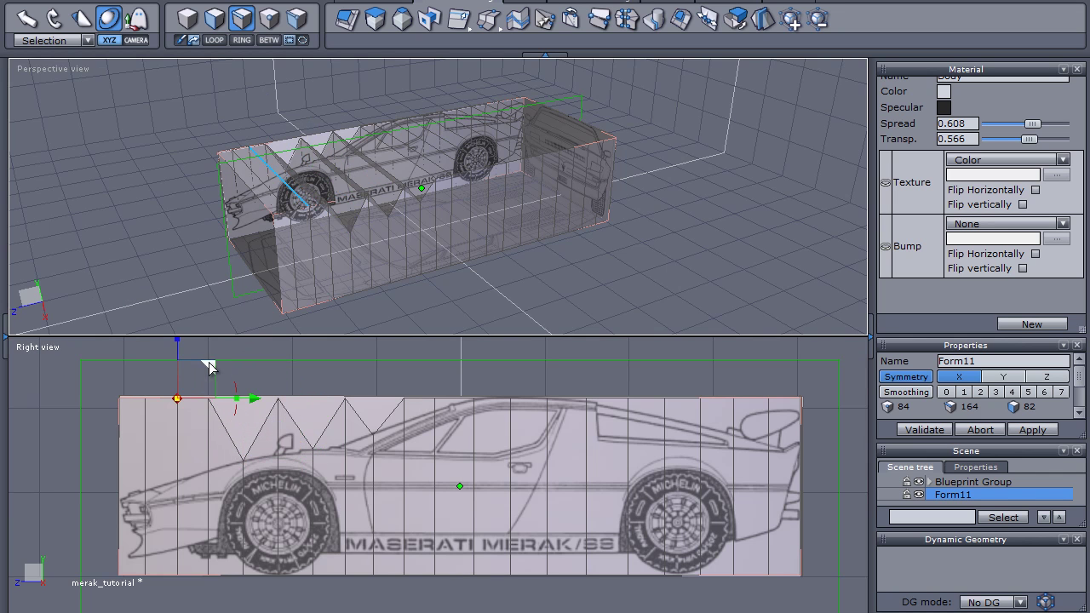
drag(176, 361, 176, 438)
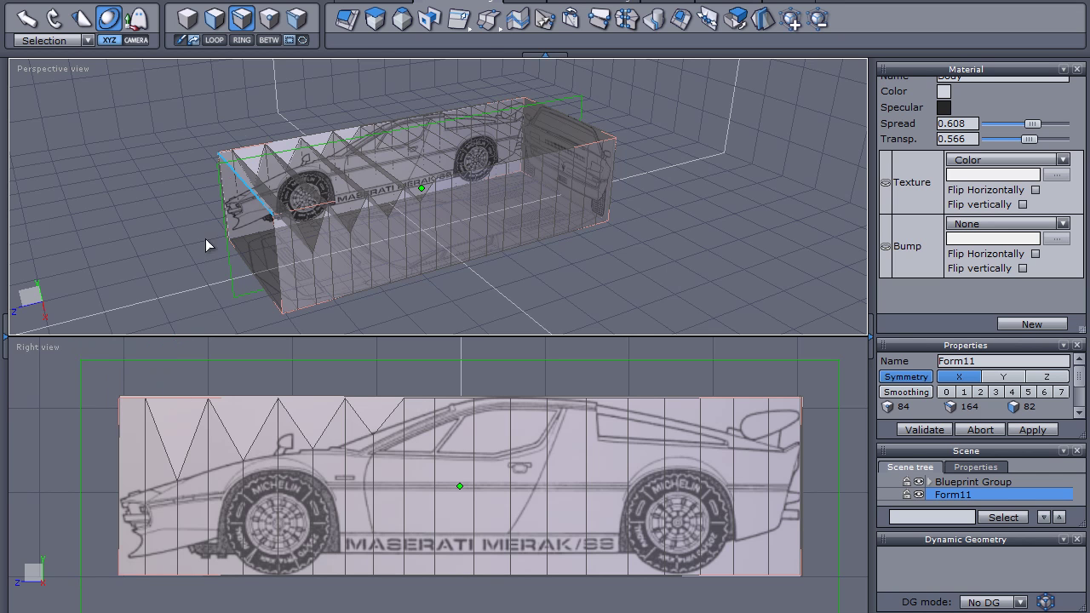
- Lower the roof edges slightly and drop the rear top edge down to the spoiler
click(434, 398)
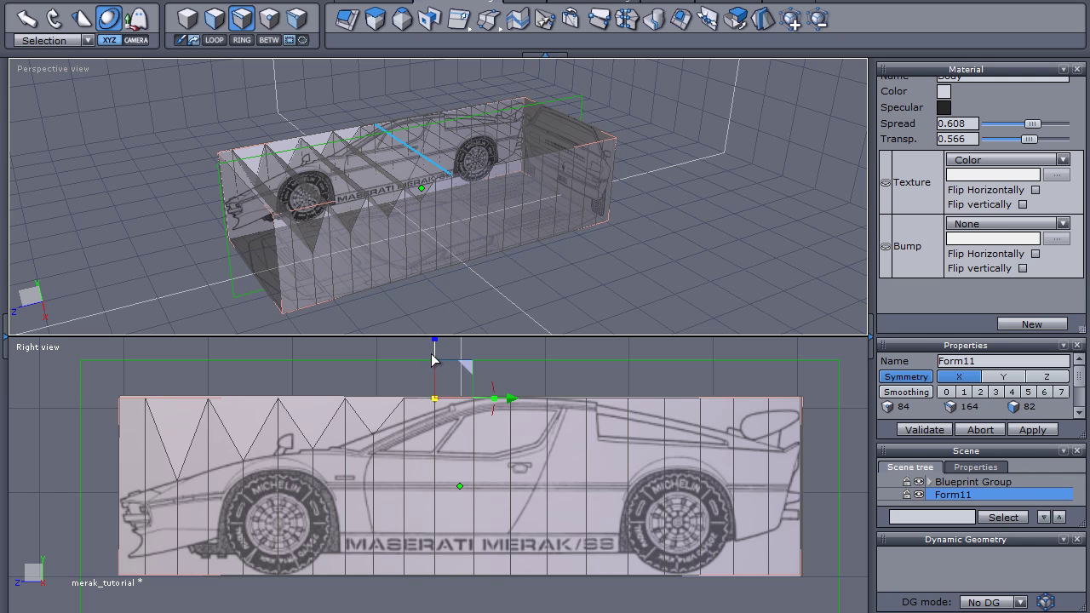
drag(432, 359, 433, 371)
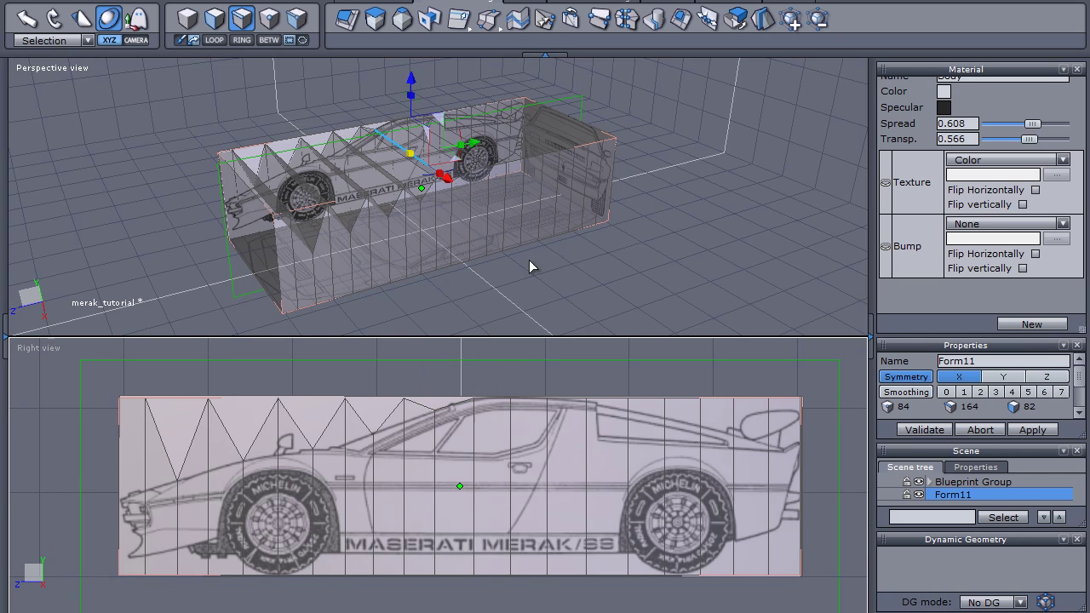
click(473, 162)
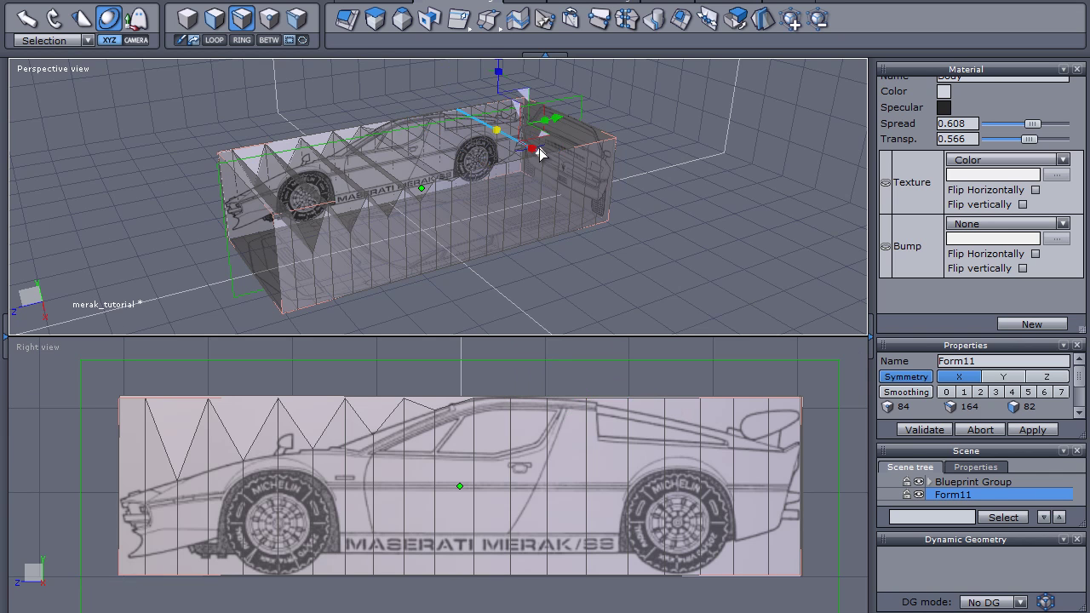
drag(628, 354, 630, 363)
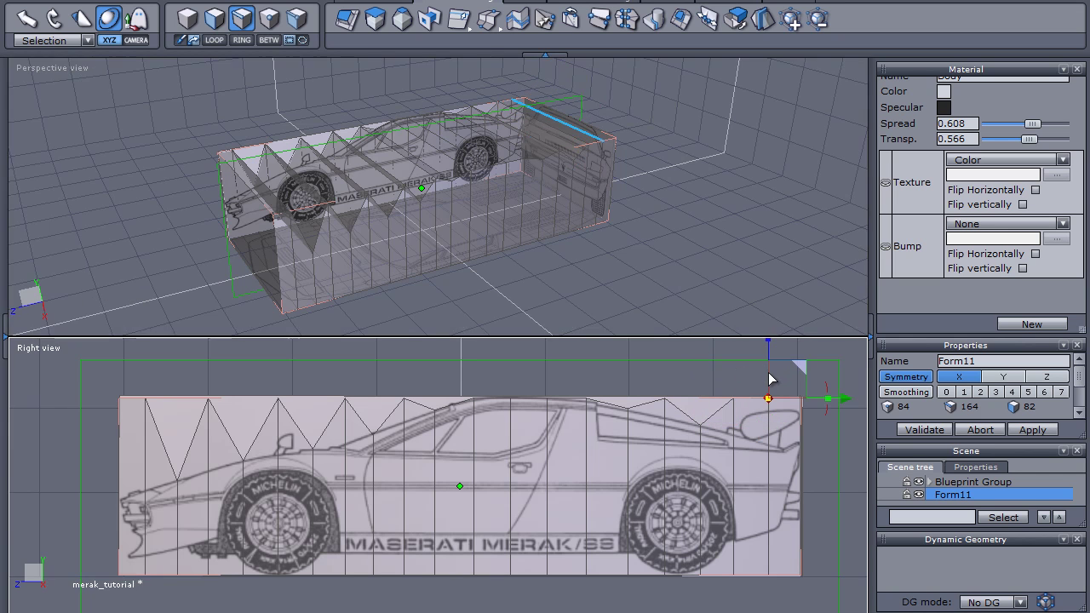
click(767, 398)
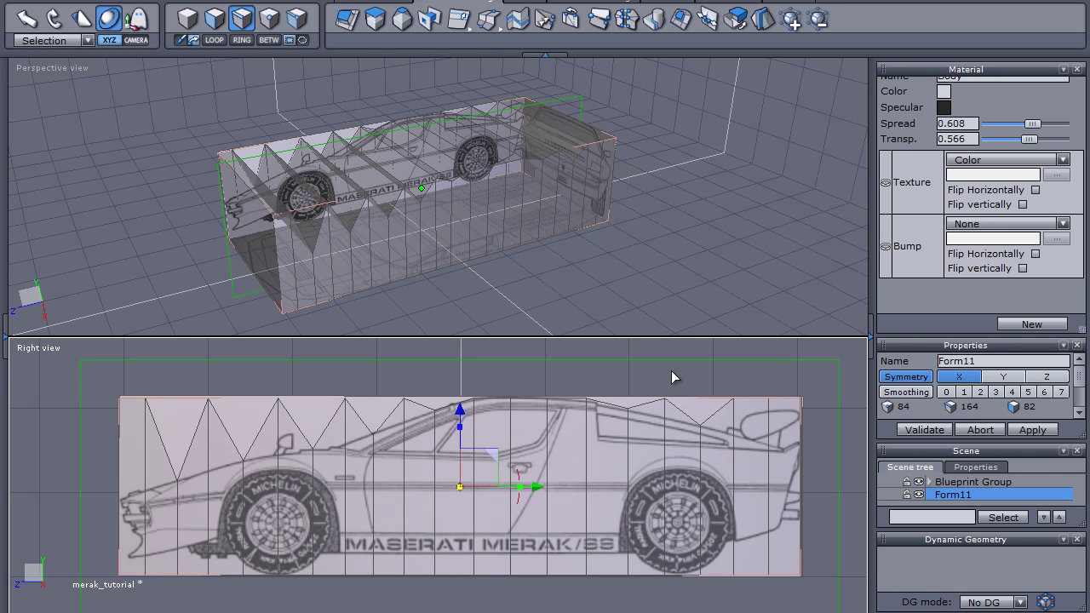
click(767, 398)
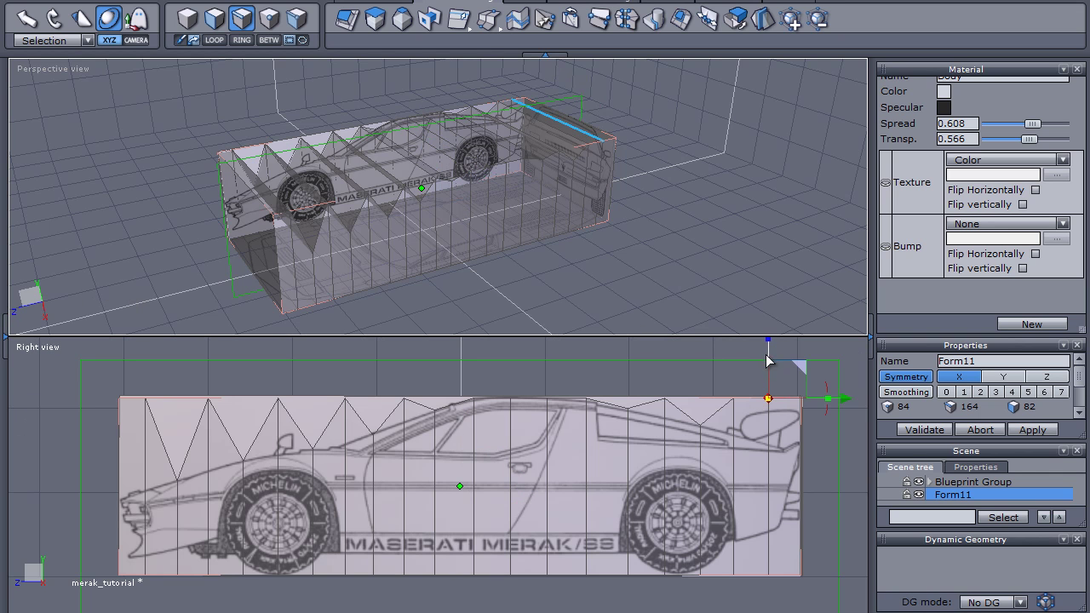
drag(767, 360, 766, 398)
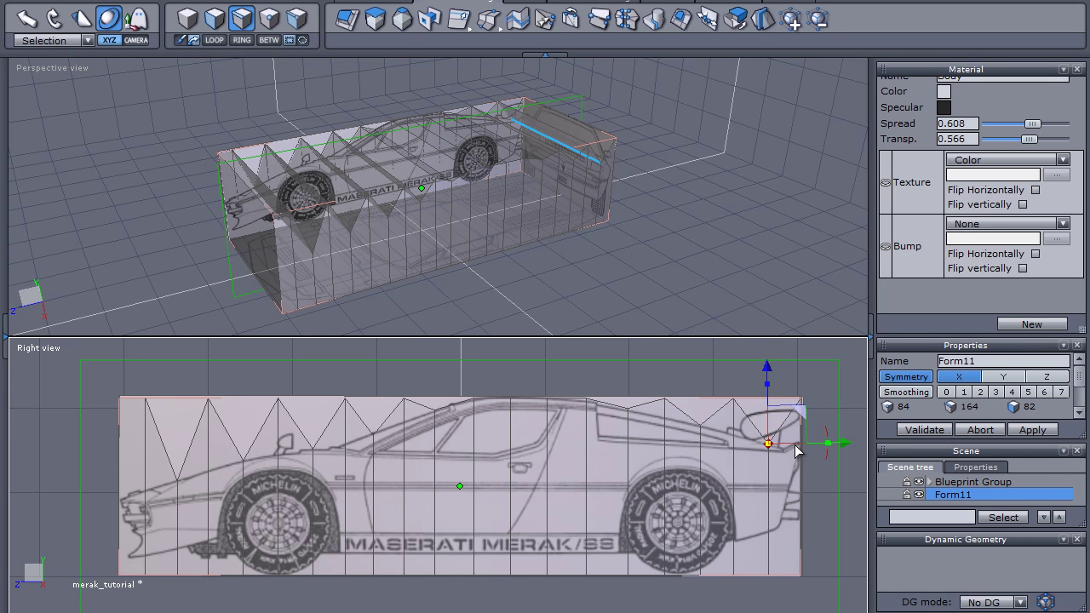
mouse_move(374, 217)
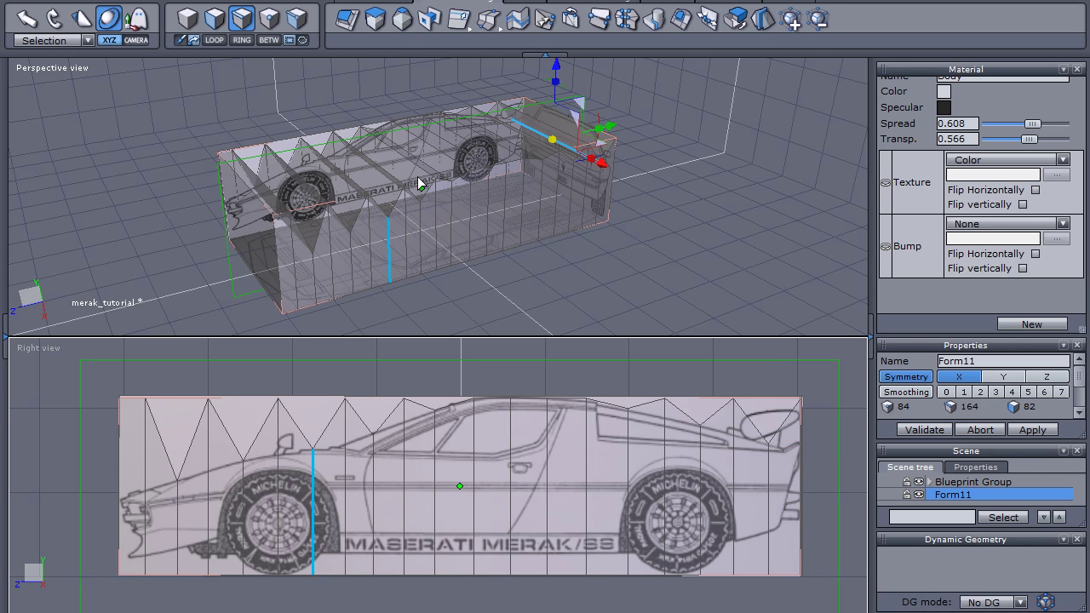
click(455, 150)
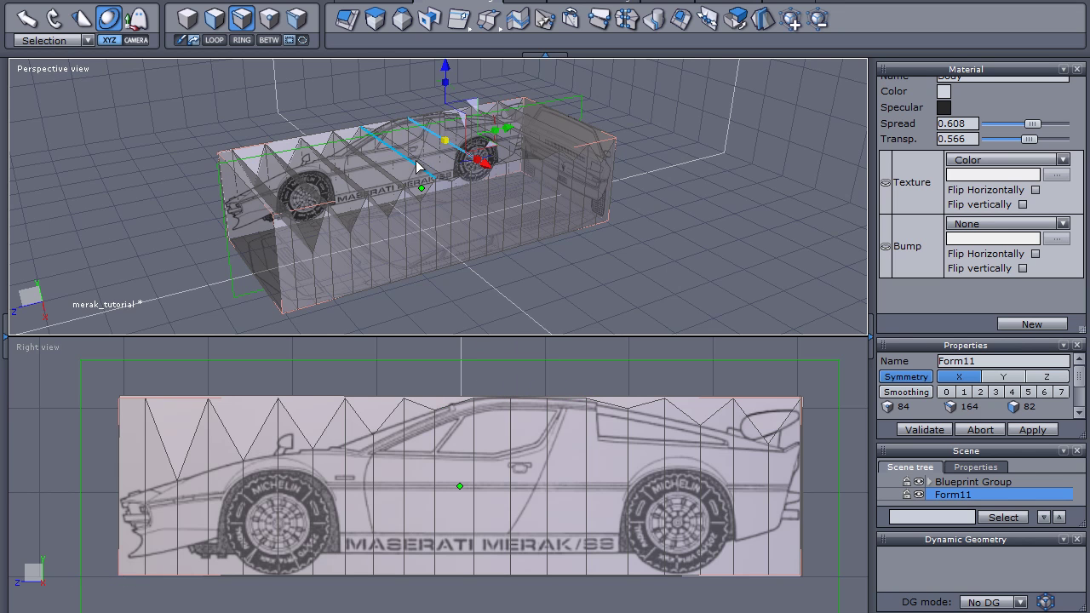
- Lower the middle top edges onto the windscreen and bonnet line of the blueprint
click(361, 396)
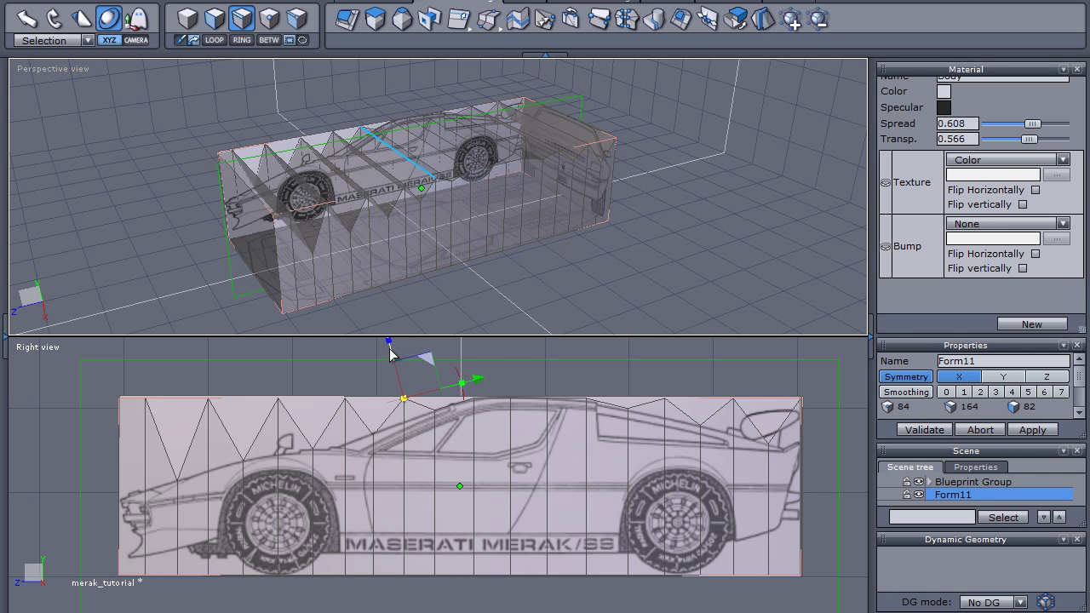
drag(390, 357, 389, 371)
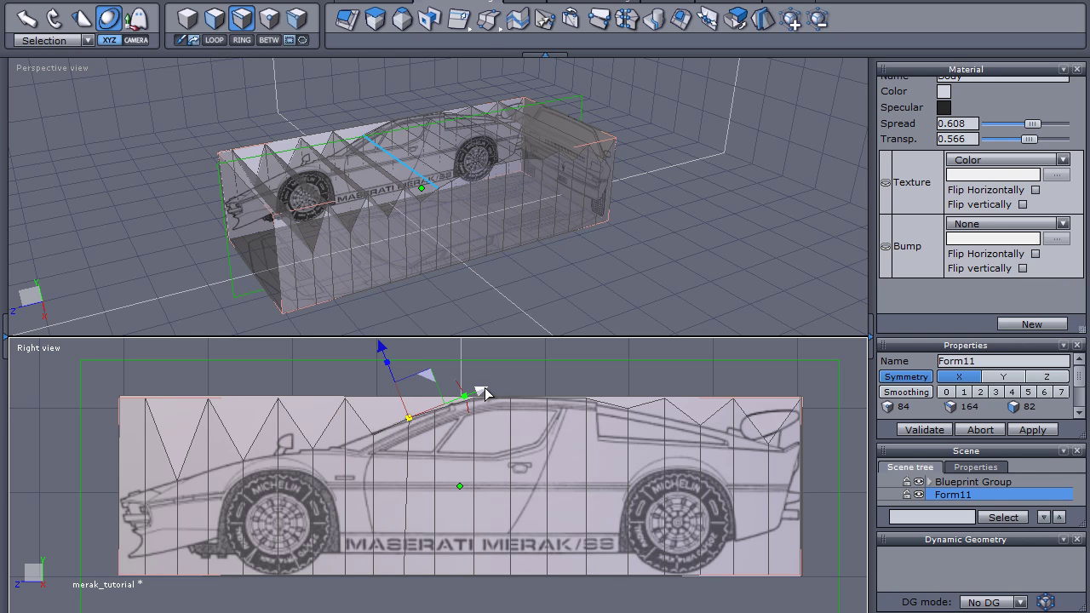
drag(482, 392, 479, 391)
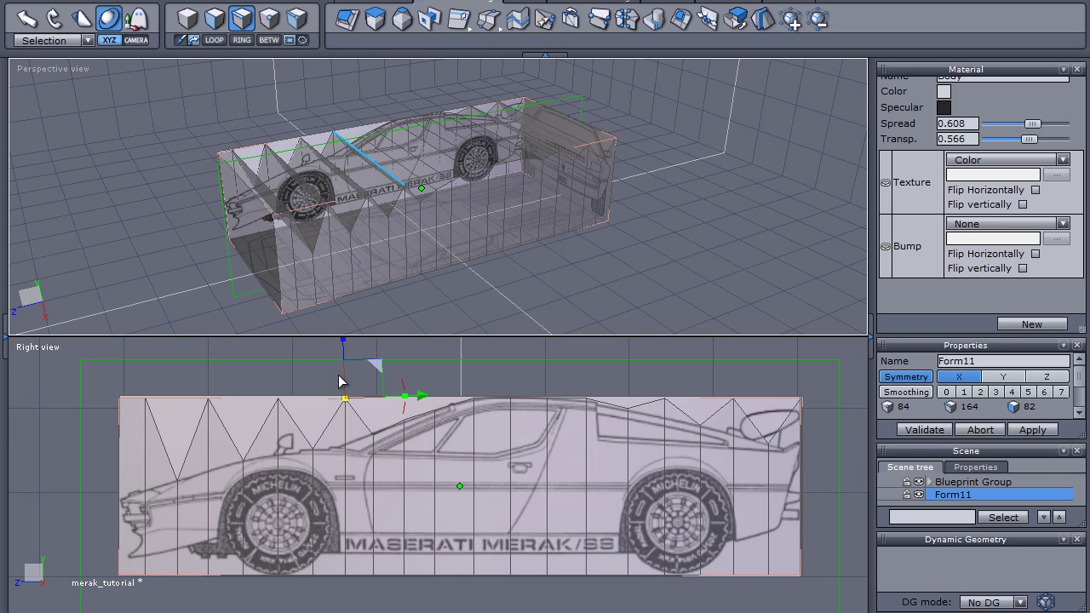
drag(343, 350, 342, 400)
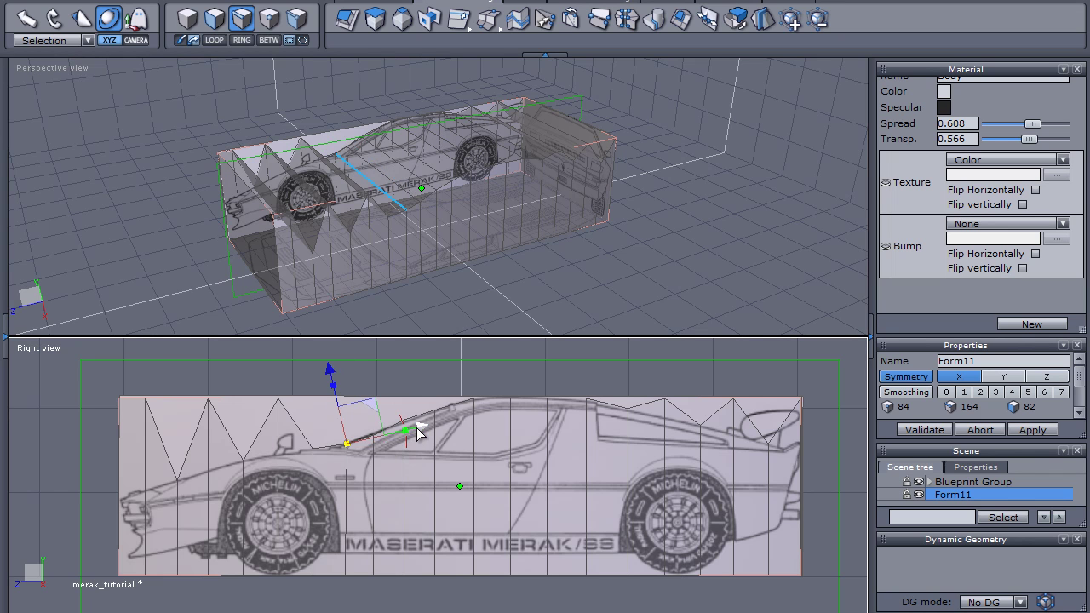
drag(415, 430, 417, 432)
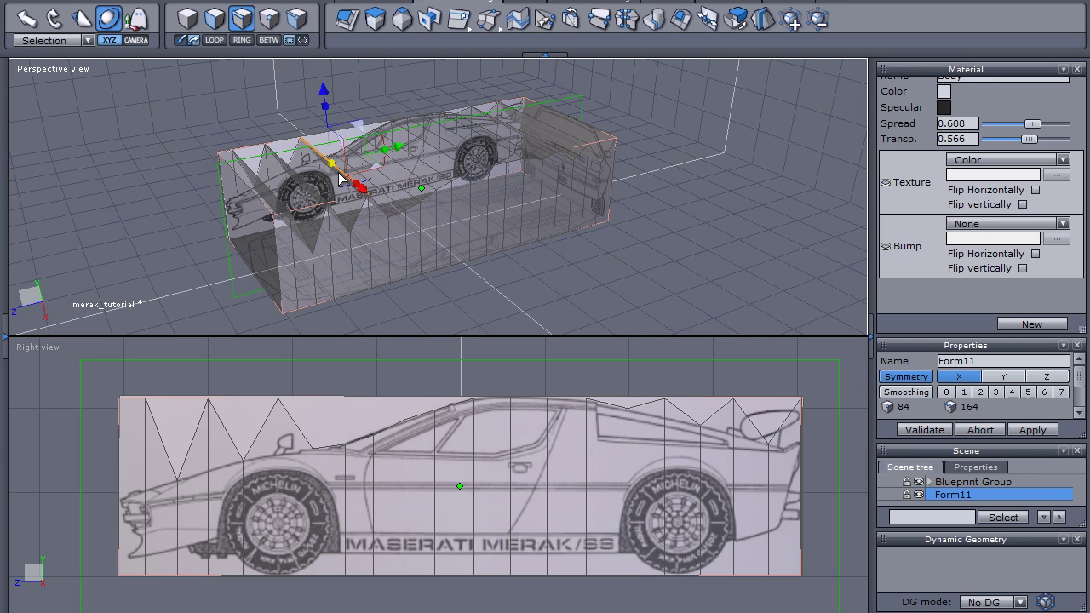
drag(278, 365, 277, 419)
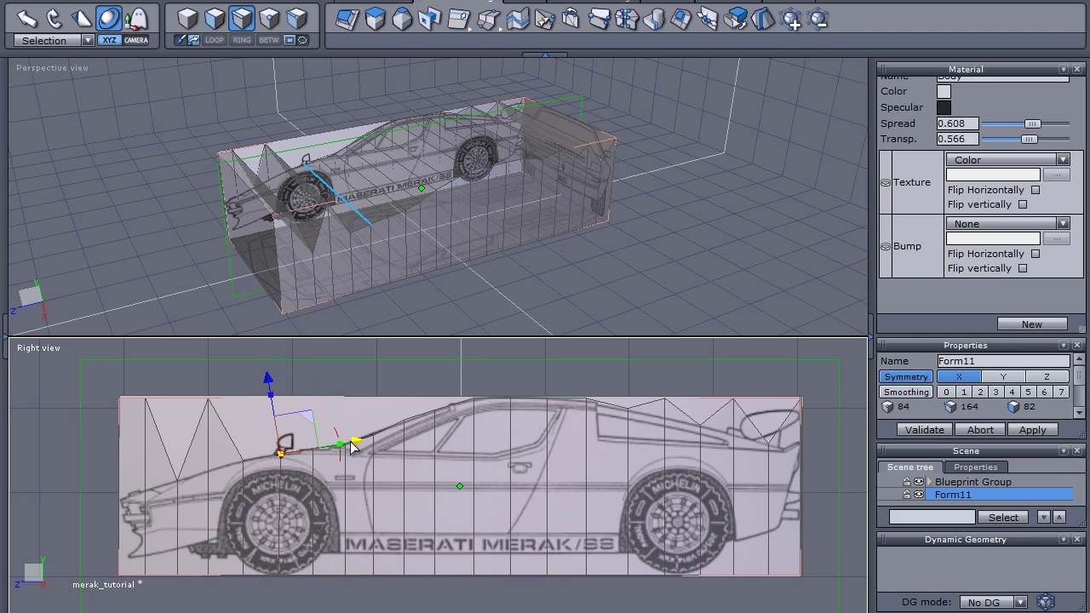
drag(354, 448, 351, 449)
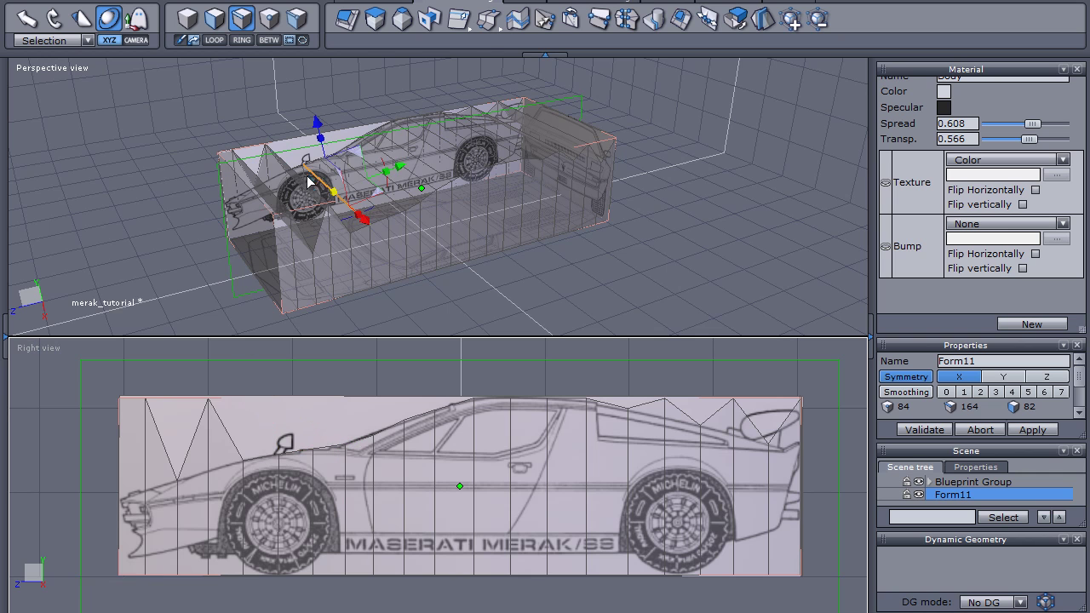
- Pull the front-most top edges and corner down and forward to the nose tip
click(300, 195)
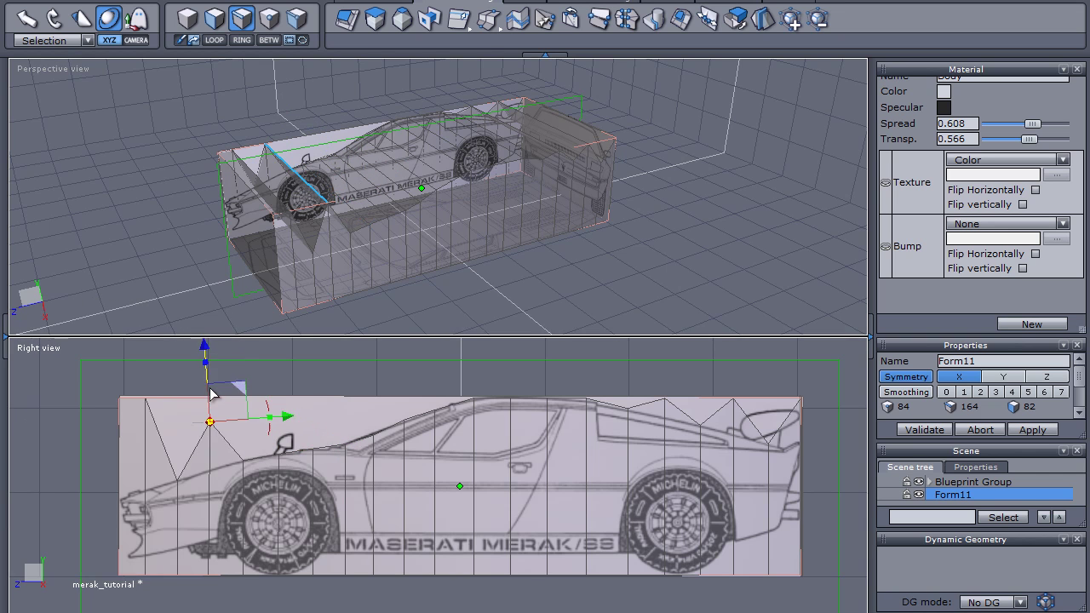
drag(217, 375, 212, 437)
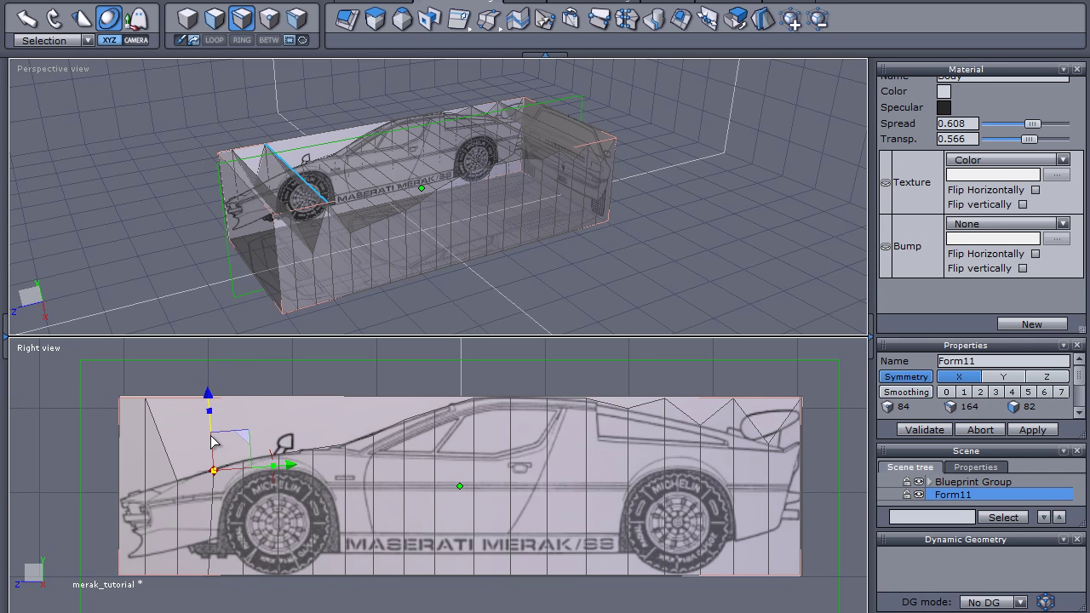
click(213, 437)
drag(262, 461, 256, 462)
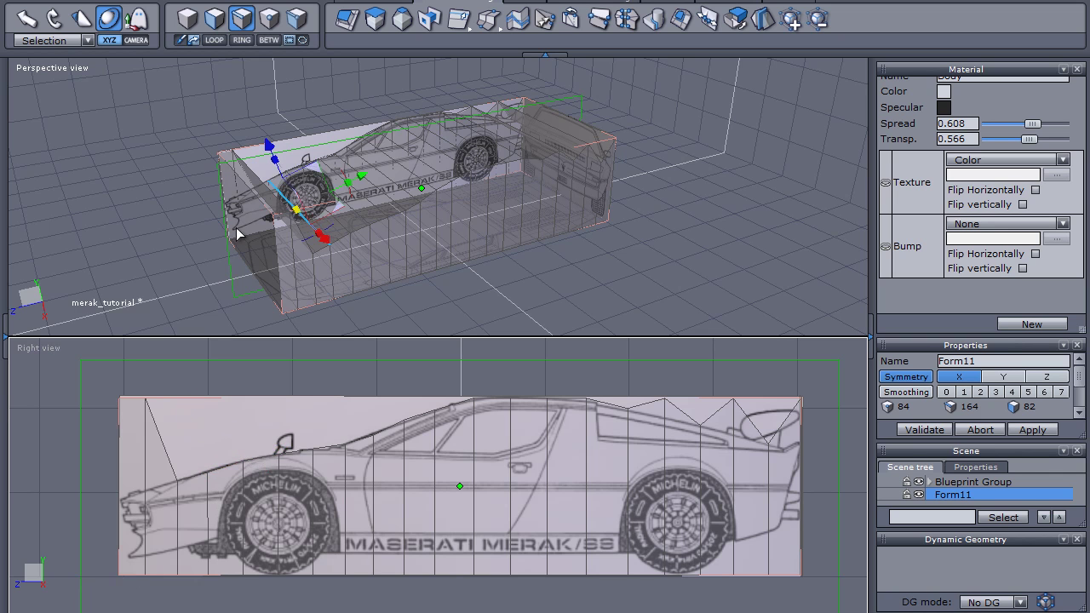
click(255, 179)
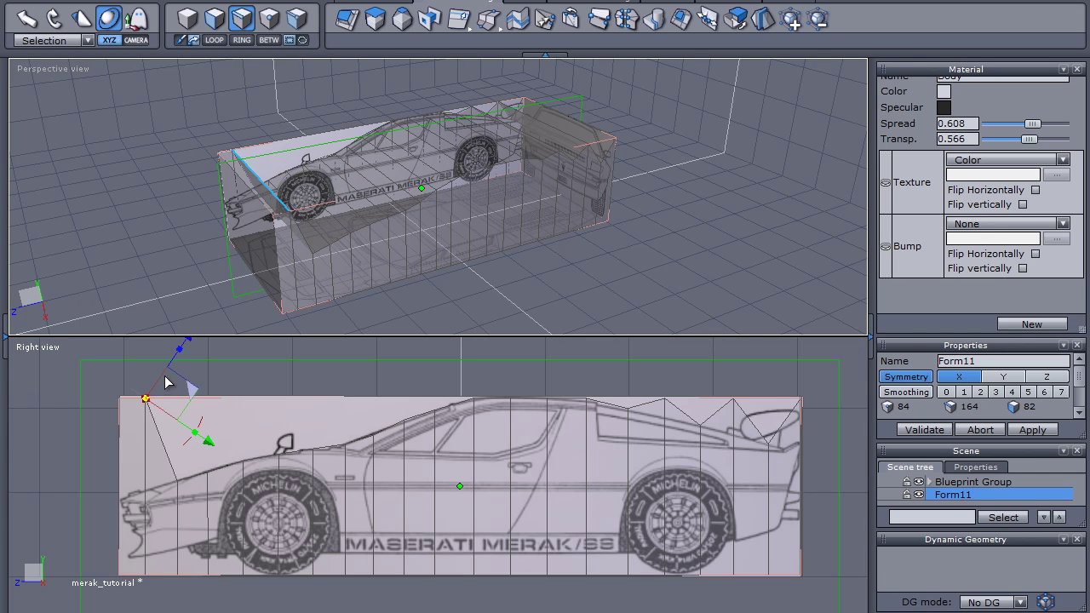
drag(168, 378, 153, 426)
drag(162, 473, 187, 521)
drag(195, 436, 182, 459)
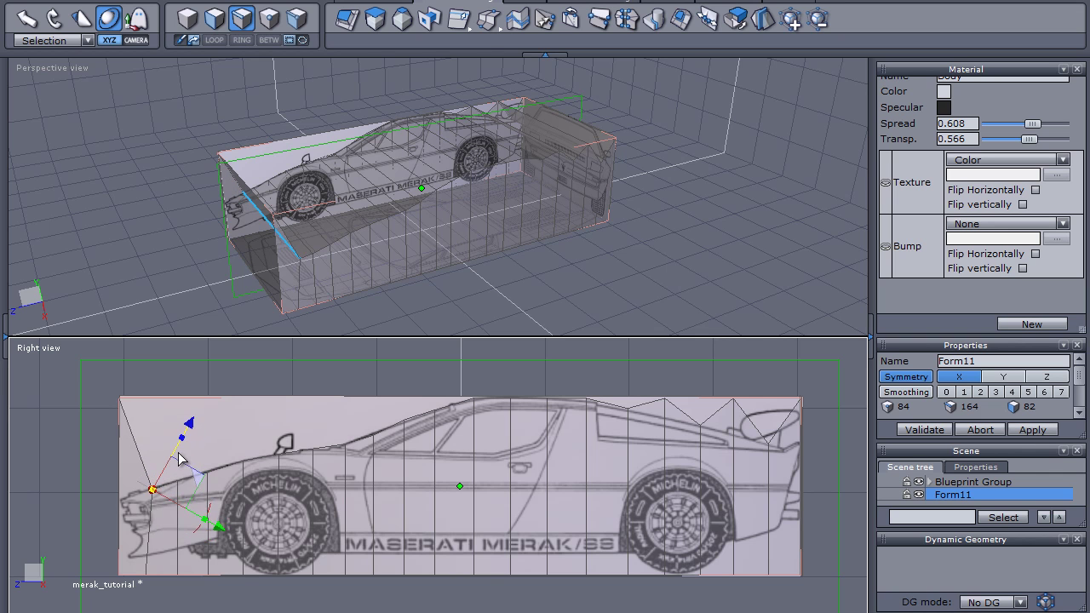
- Drag the box's front edges down to the blueprint's nose tip and fine-tune their position
shift+click(177, 531)
key(Delete)
key(ctrl+z)
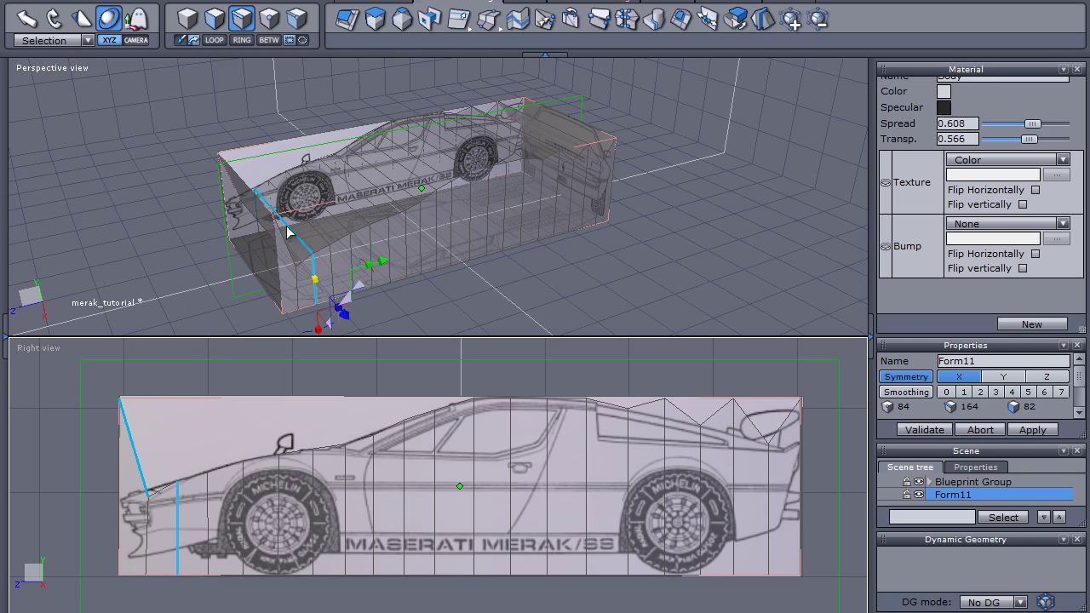
click(228, 260)
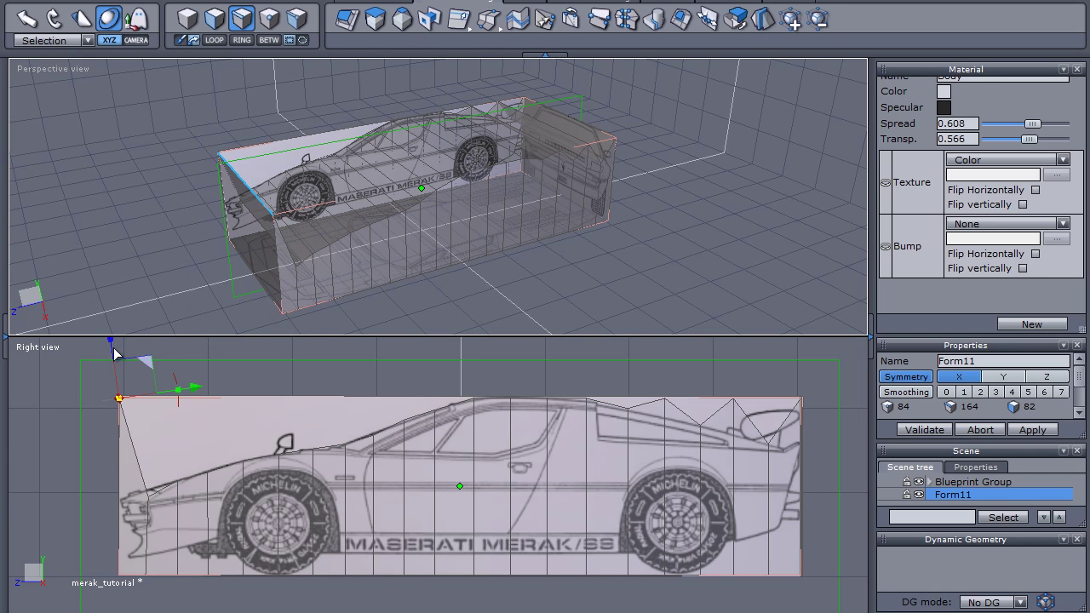
drag(115, 353, 132, 444)
click(149, 490)
click(148, 485)
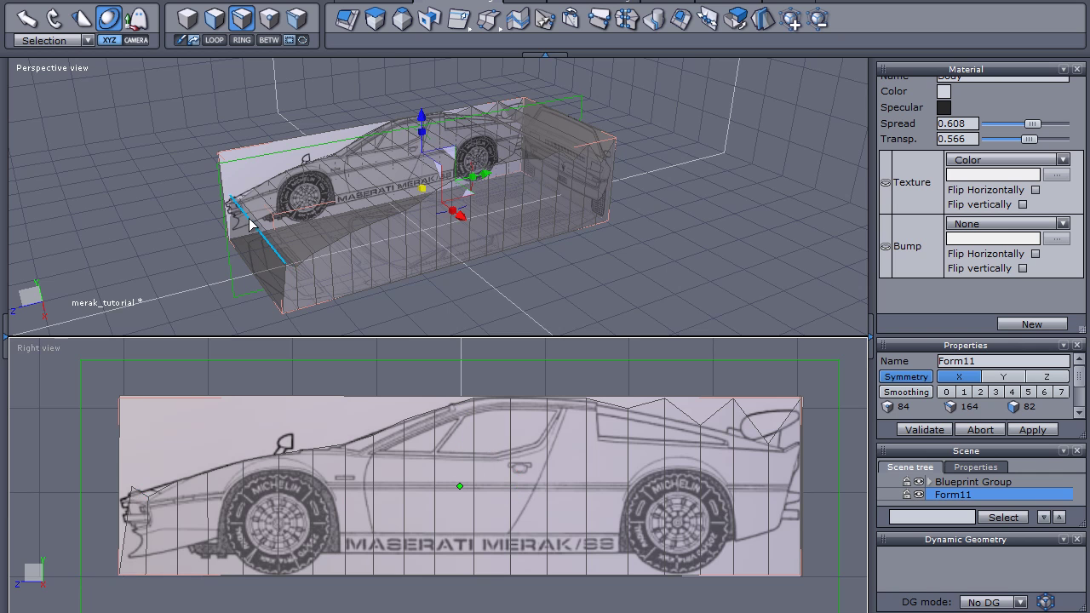
click(239, 245)
drag(198, 463, 186, 468)
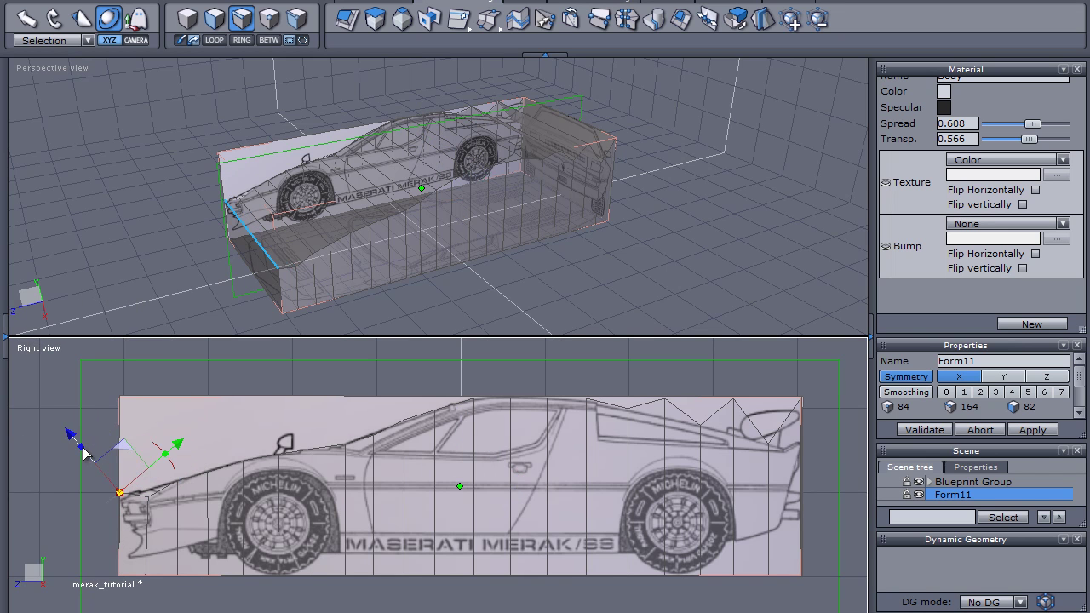
drag(71, 436, 80, 443)
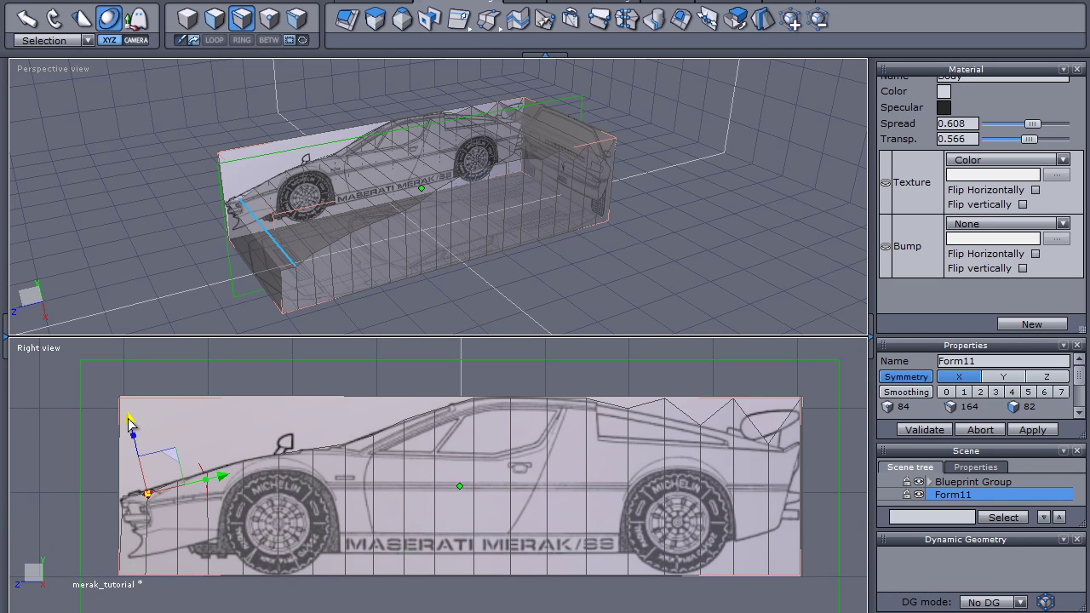
drag(130, 421, 128, 416)
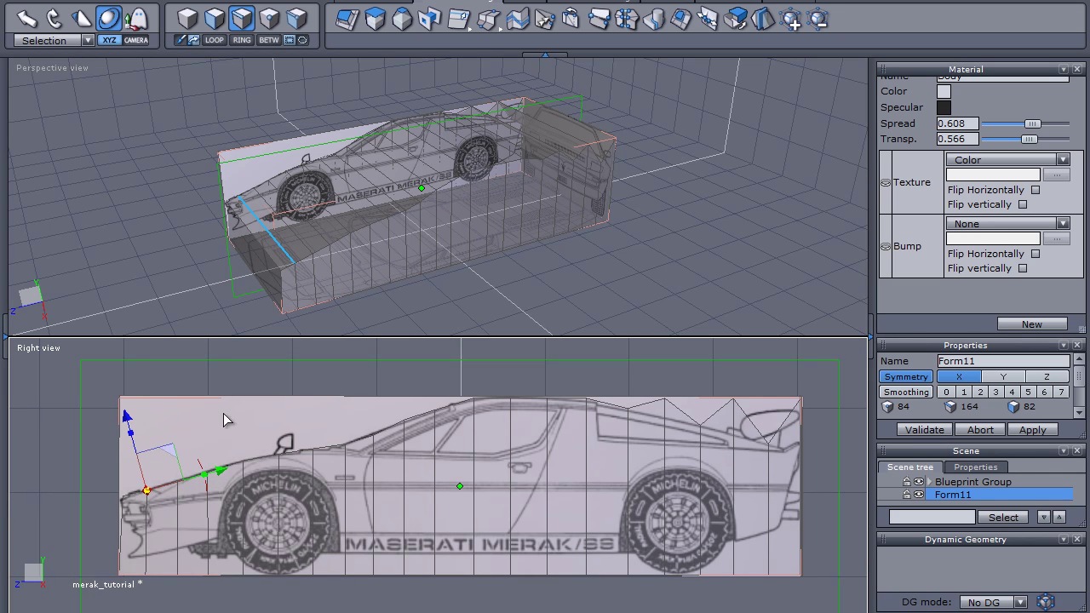
- Lower the rear roof edge and rear corner onto the Merak's tail line
click(524, 134)
drag(674, 354, 694, 390)
drag(711, 432, 715, 434)
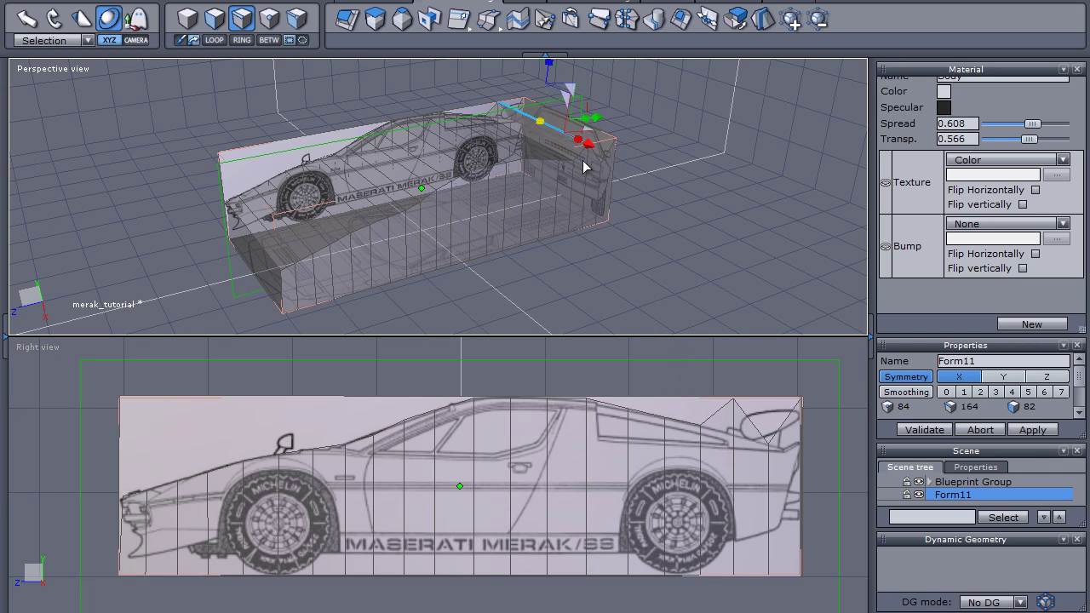
drag(739, 362, 737, 394)
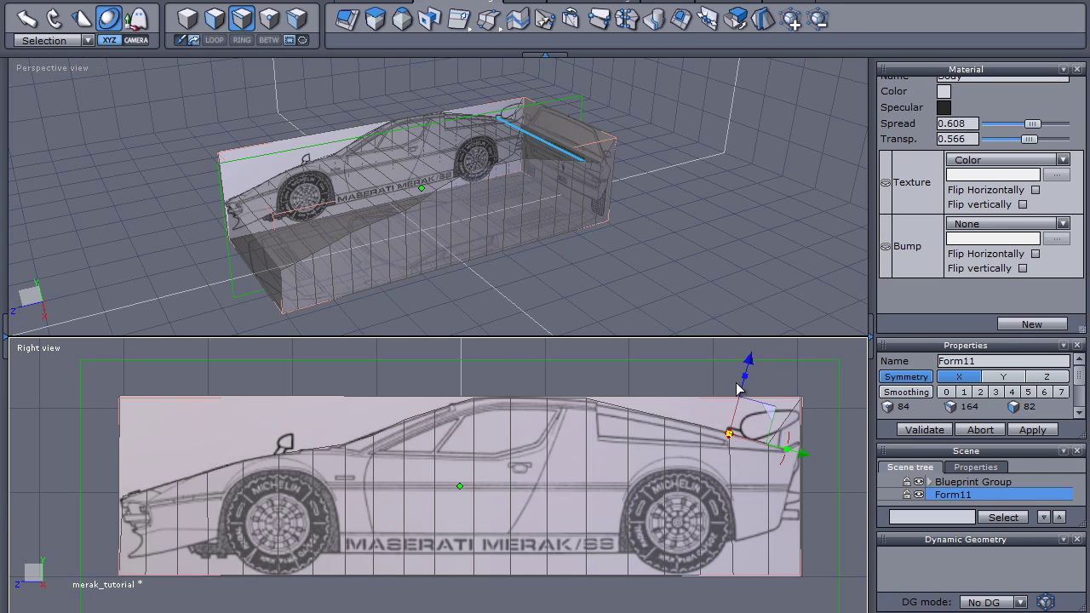
click(589, 124)
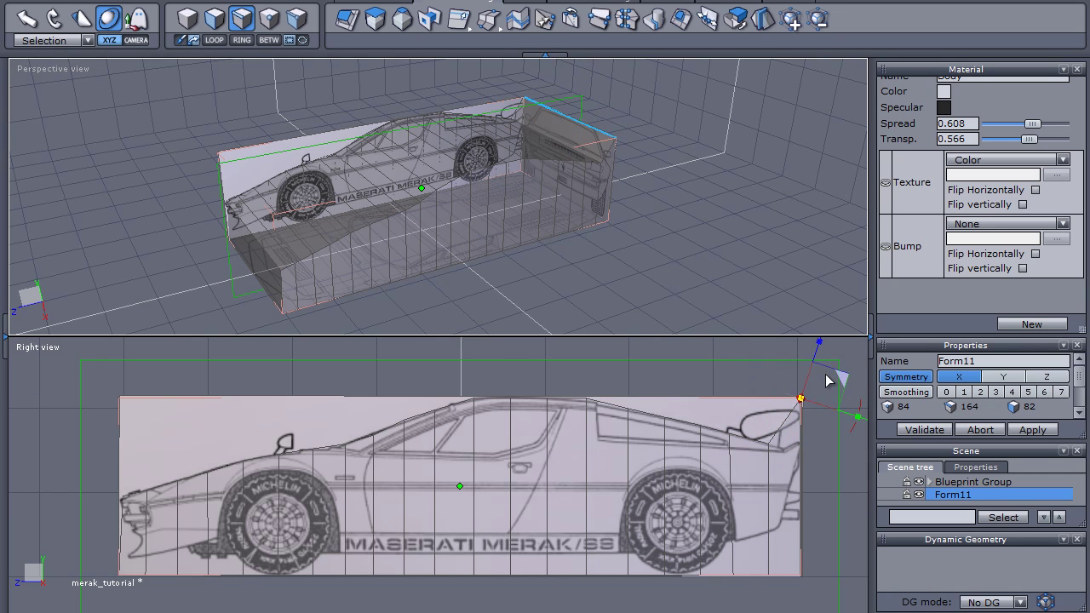
drag(815, 364, 853, 395)
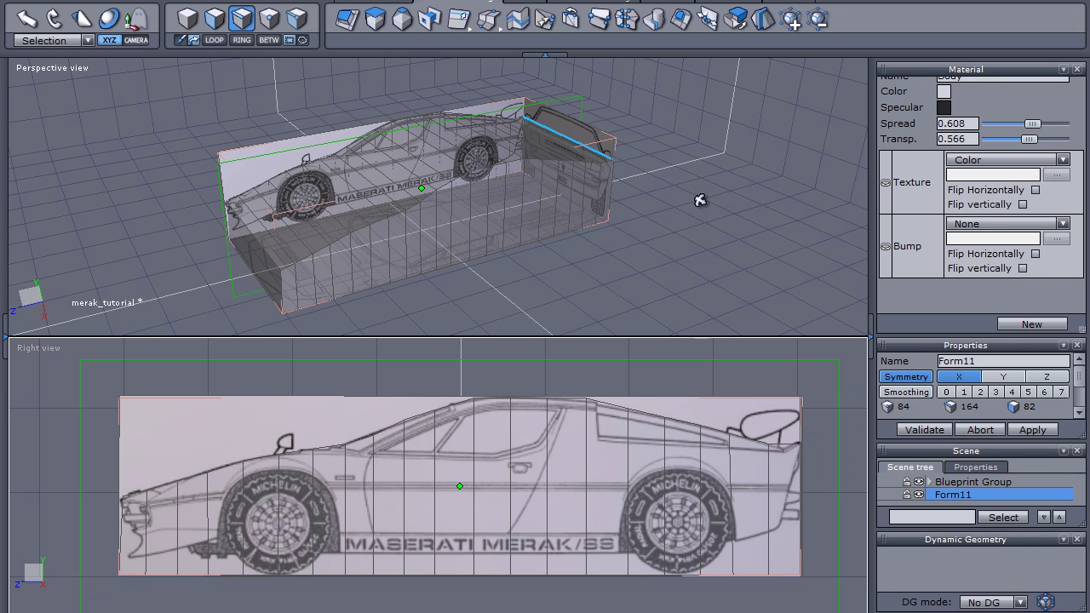
- Raise the bottom front edge slightly toward the blueprint's underside near the bumper
middle_drag(713, 138, 693, 165)
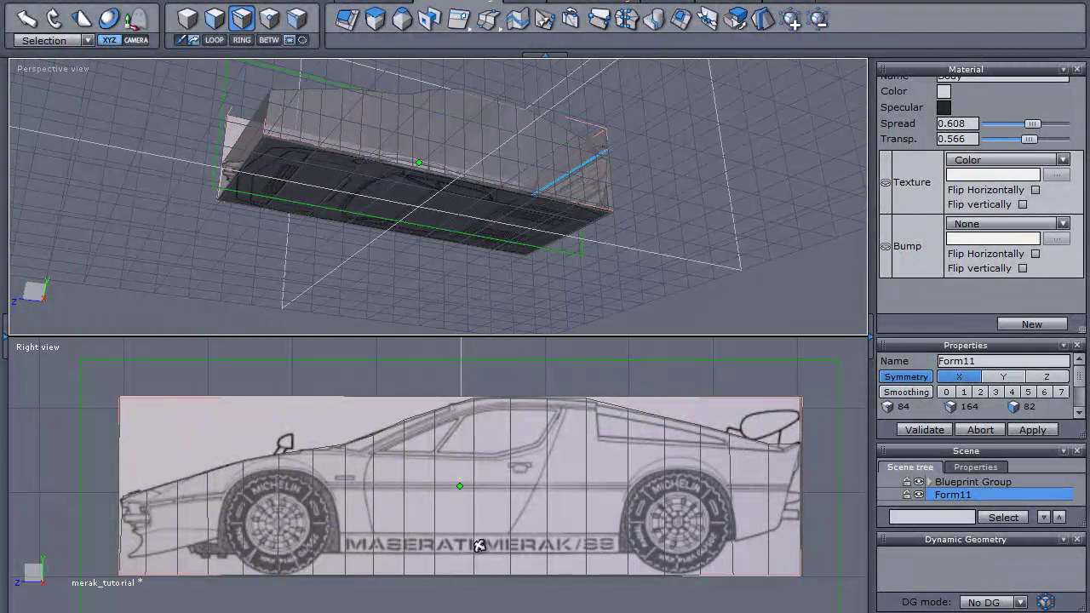
key(u)
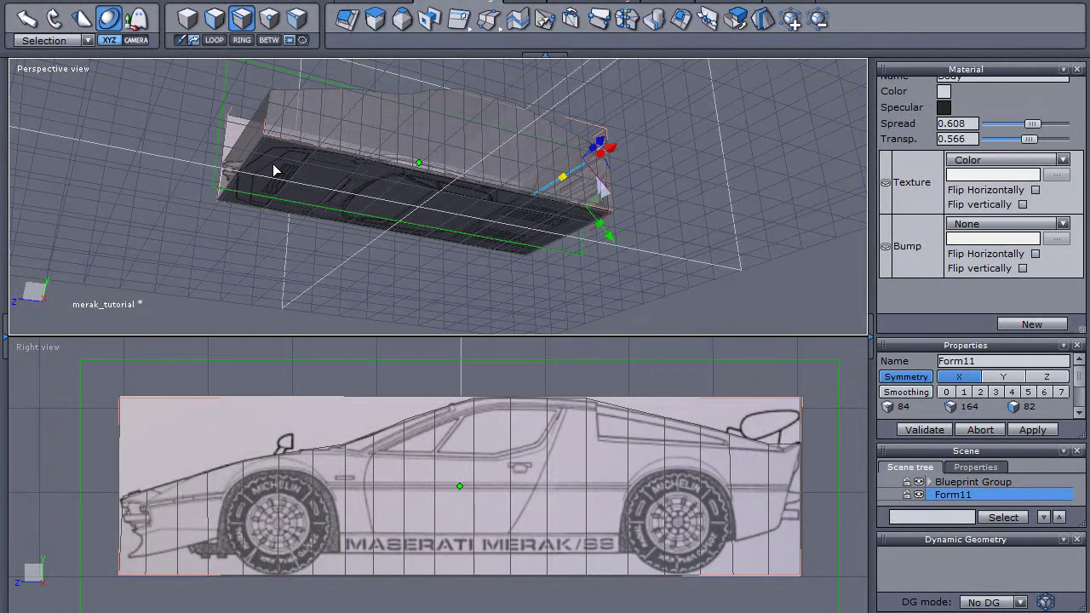
scroll(315, 163, up, 3)
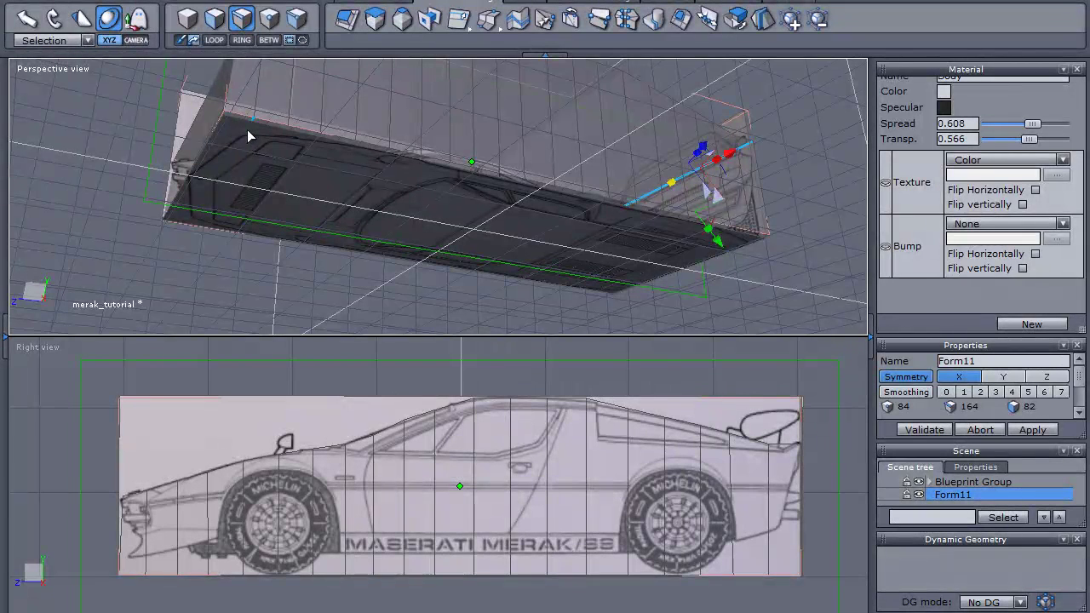
click(248, 131)
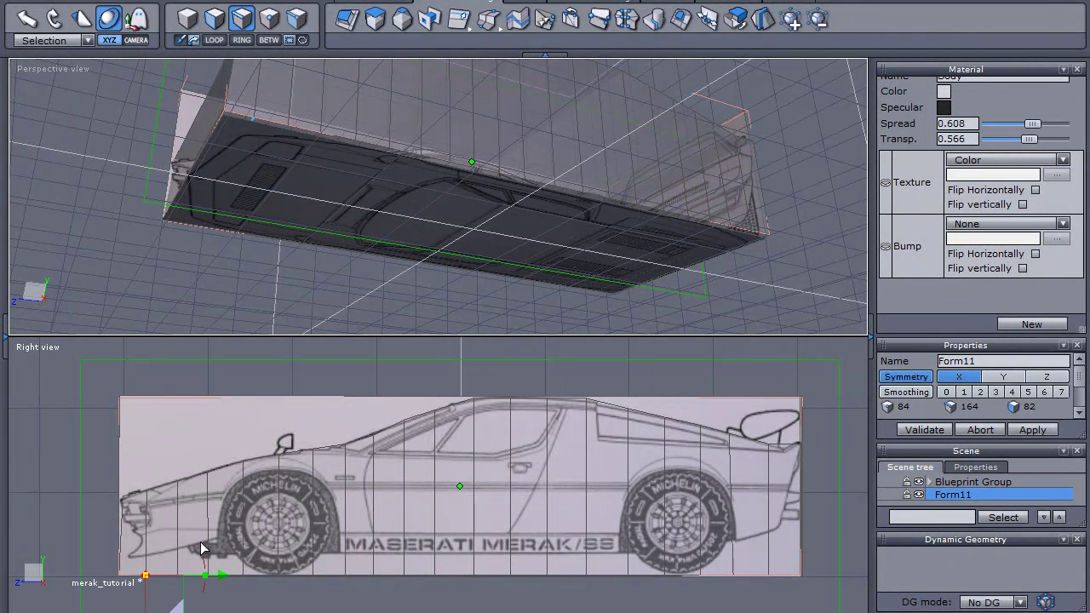
scroll(194, 536, down, 1)
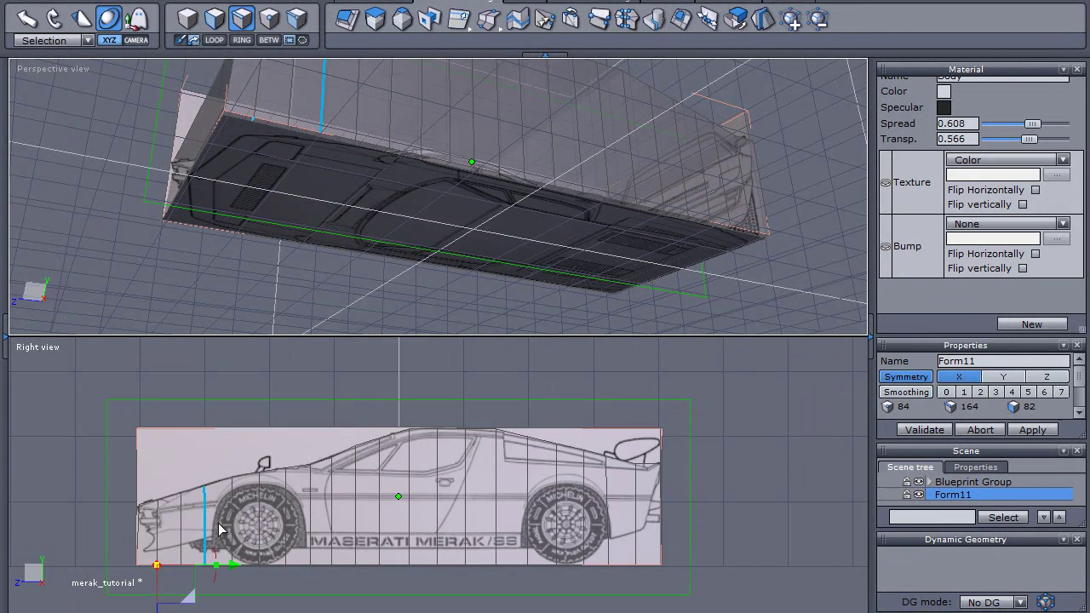
scroll(220, 527, down, 1)
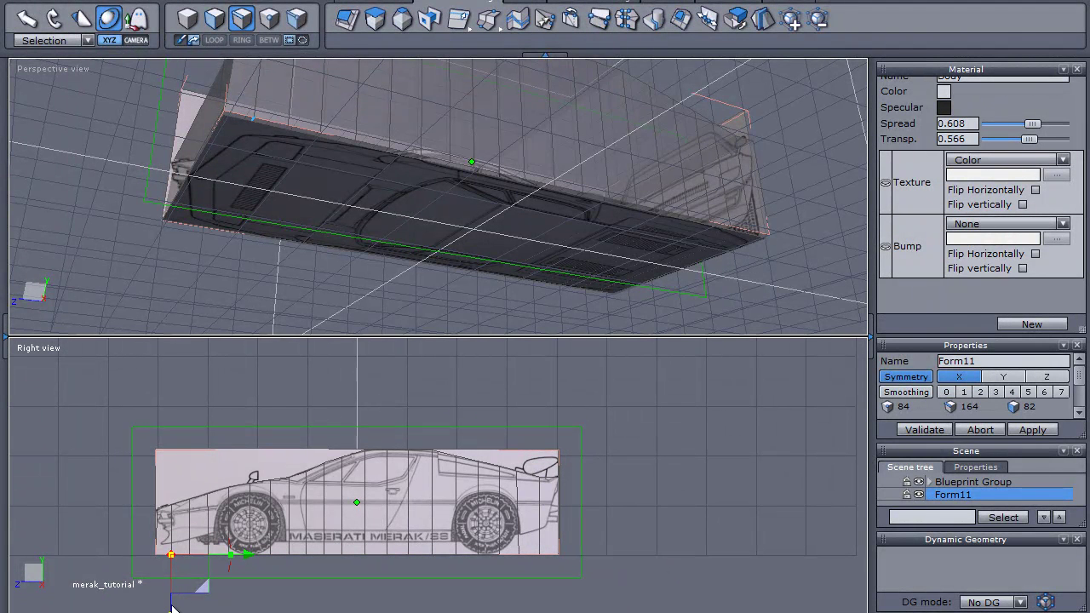
drag(170, 606, 172, 602)
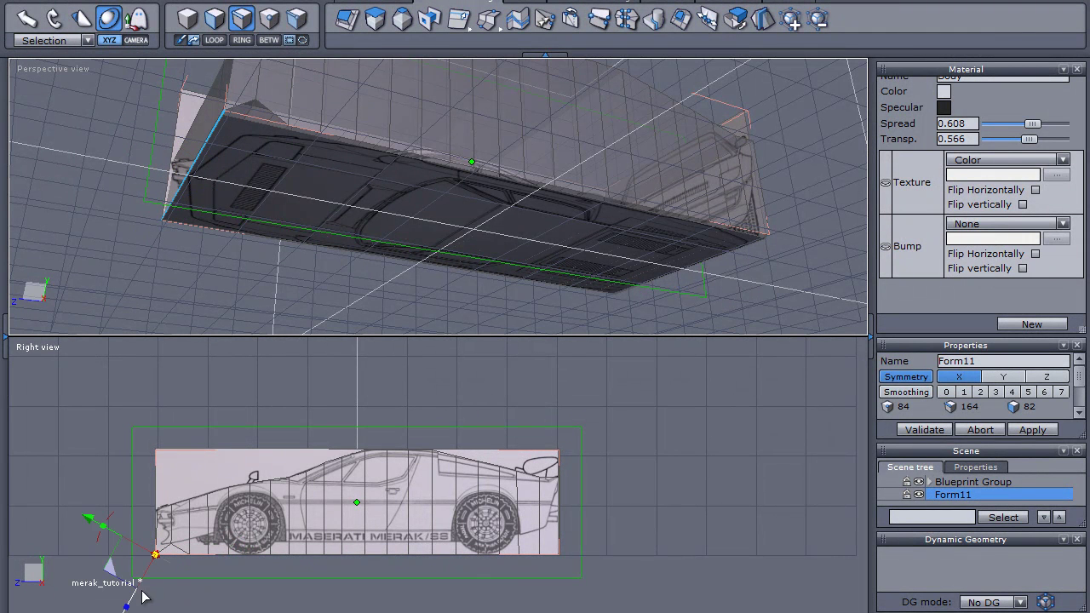
drag(136, 603, 144, 594)
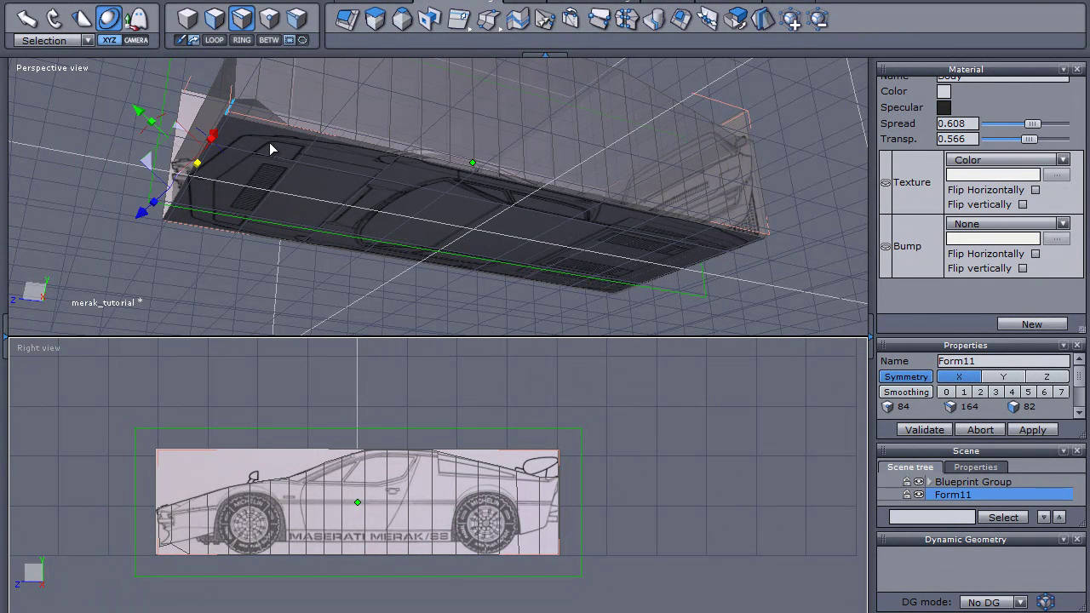